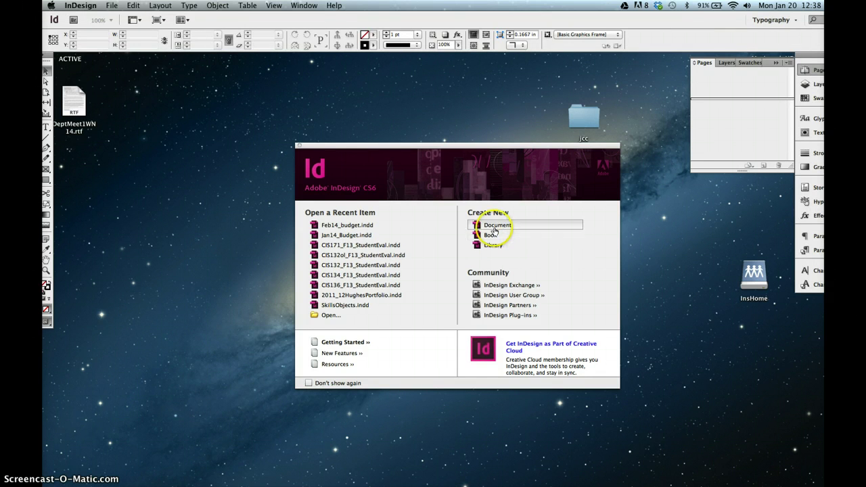
- Open ID 2-5.indd from Desktop > Chapter 2 Data Files
{"action": "left_click", "coordinate": [111, 5]}
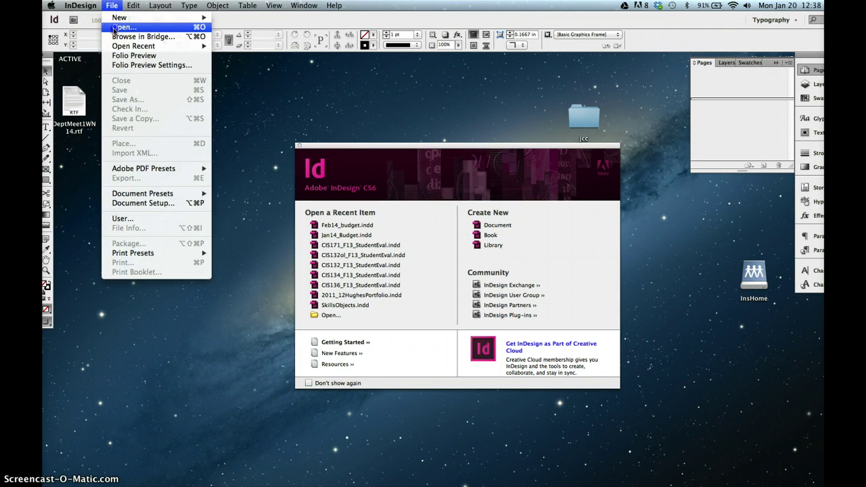
{"action": "left_click", "coordinate": [122, 28]}
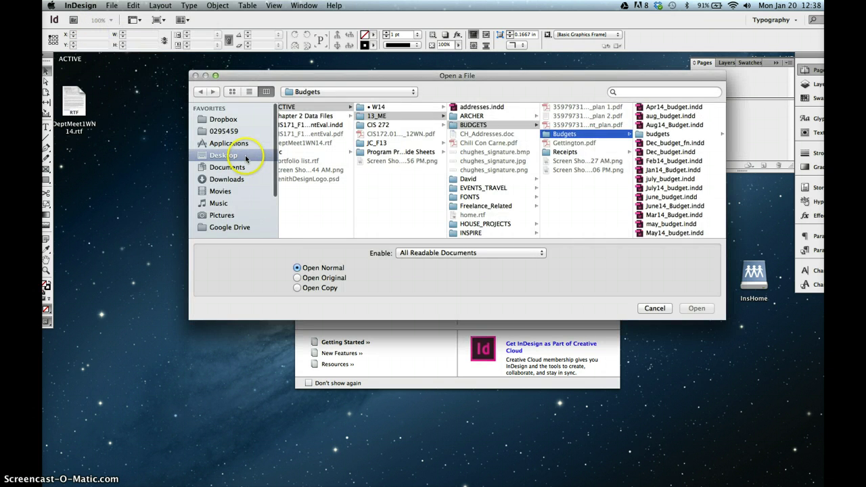
{"action": "left_click", "coordinate": [245, 156]}
{"action": "left_click", "coordinate": [306, 118]}
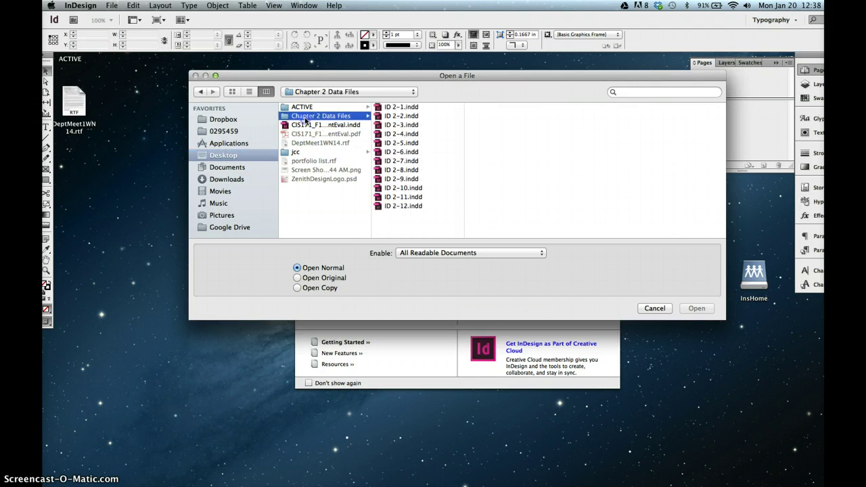
{"action": "left_click", "coordinate": [407, 144]}
{"action": "left_click", "coordinate": [699, 311]}
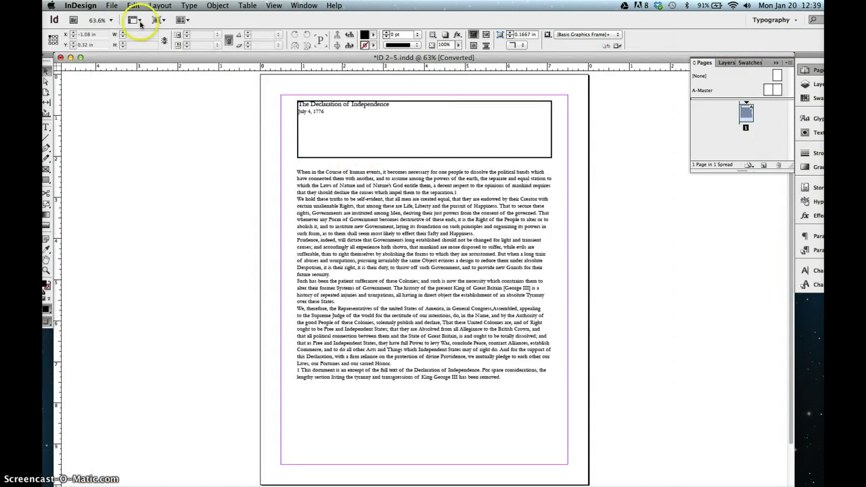
- Save the document on the Desktop as Independence.indd
{"action": "left_click", "coordinate": [112, 6]}
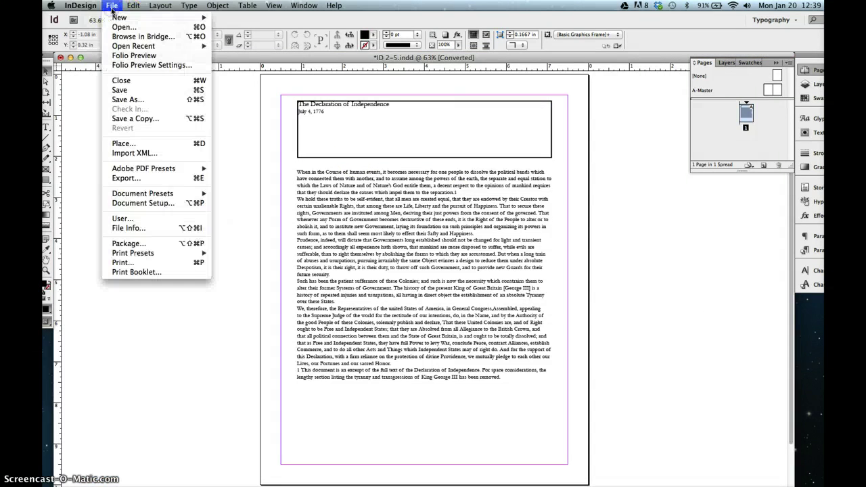
{"action": "left_click", "coordinate": [124, 99]}
{"action": "key", "text": "BackSpace"}
{"action": "type", "text": "I"}
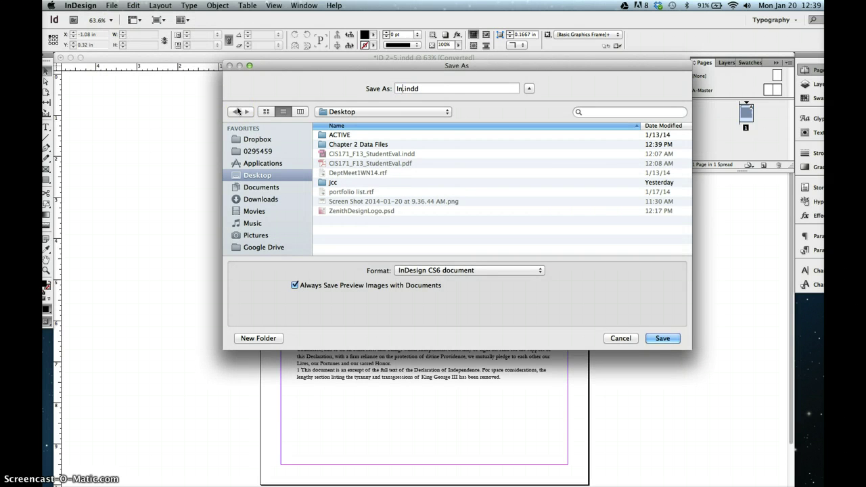
{"action": "type", "text": "ndependence"}
{"action": "left_click", "coordinate": [265, 178]}
{"action": "left_click", "coordinate": [661, 339]}
{"action": "left_click", "coordinate": [520, 276]}
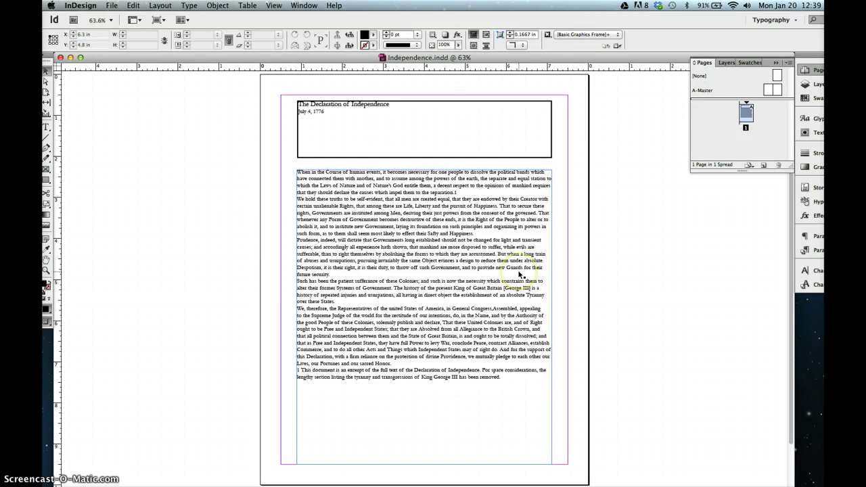
- Deselect the frame and reset the Typography workspace to its default panel layout
{"action": "left_click", "coordinate": [182, 300]}
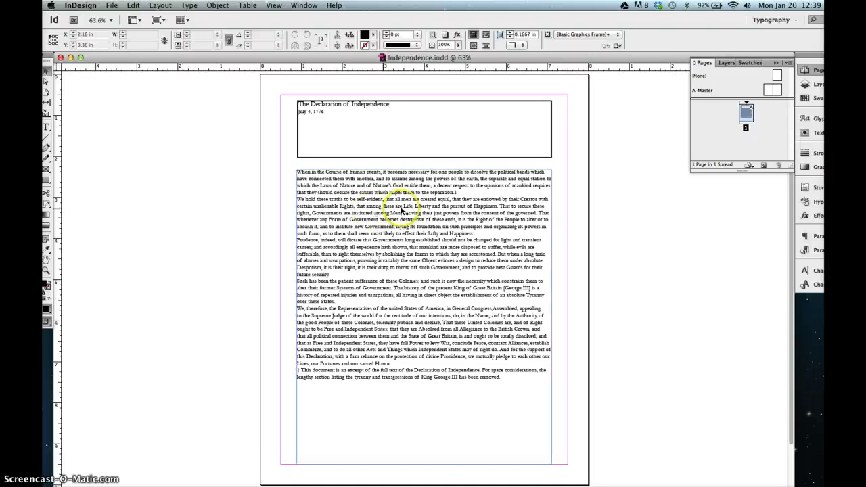
{"action": "left_click", "coordinate": [305, 5]}
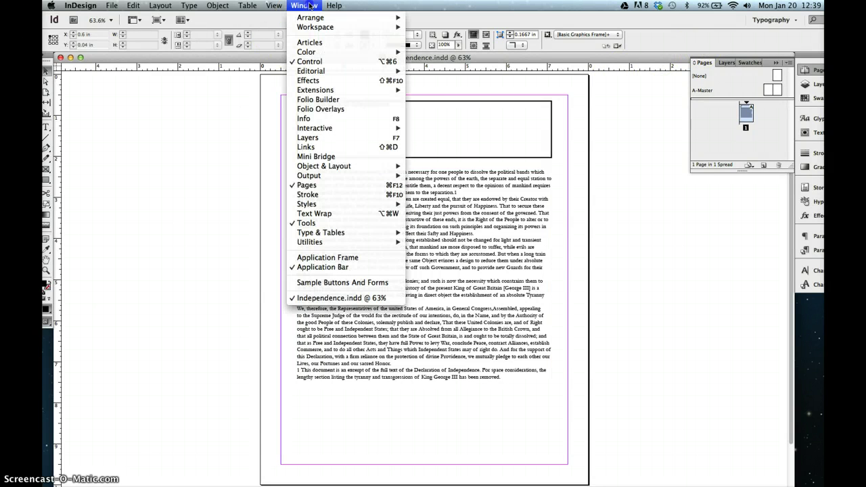
{"action": "mouse_move", "coordinate": [312, 28]}
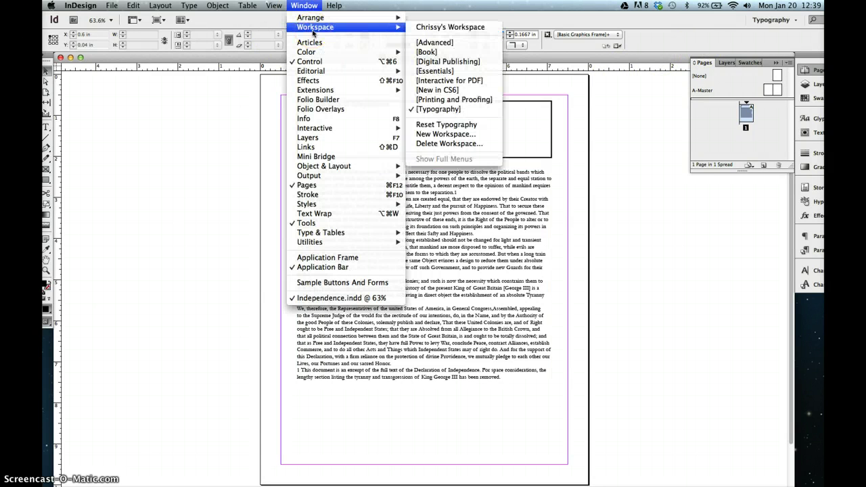
{"action": "left_click", "coordinate": [435, 126]}
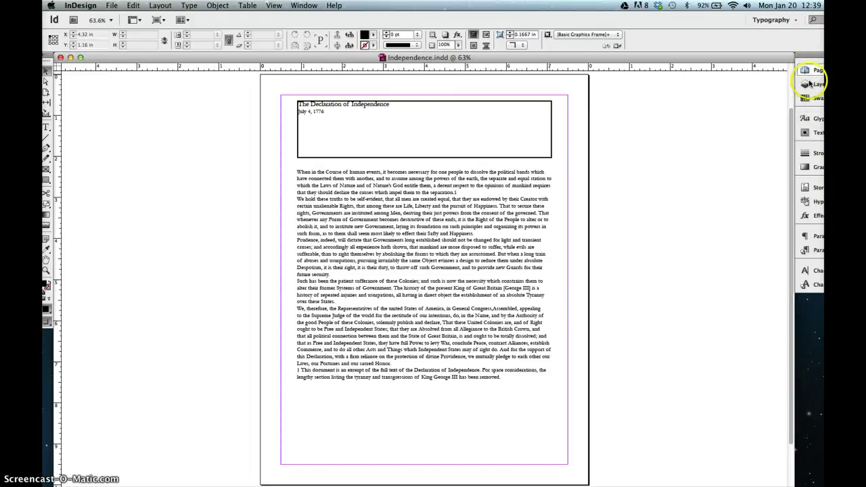
{"action": "left_click", "coordinate": [810, 283]}
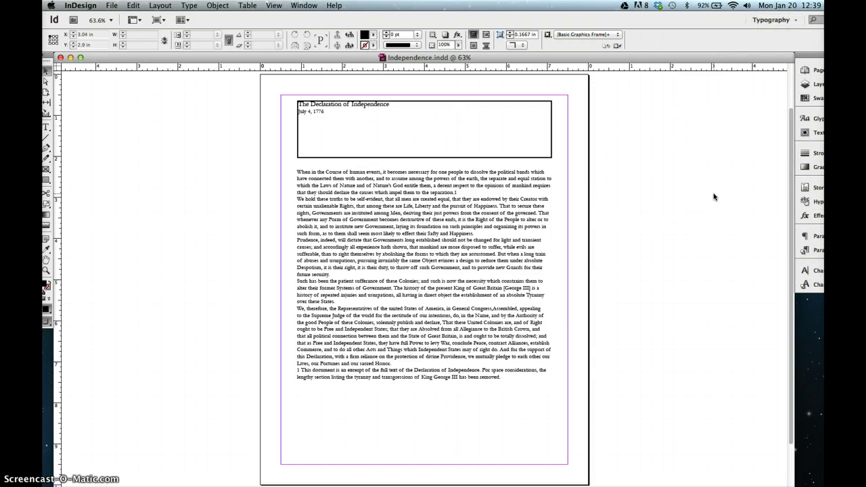
- Select the title line with the Type tool and give it an 80% horizontal scale
{"action": "left_click", "coordinate": [47, 127]}
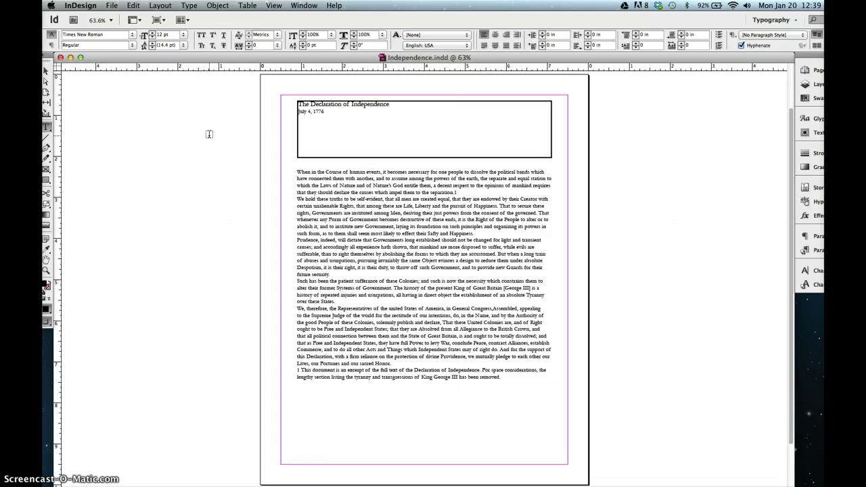
{"action": "double_click", "coordinate": [326, 103]}
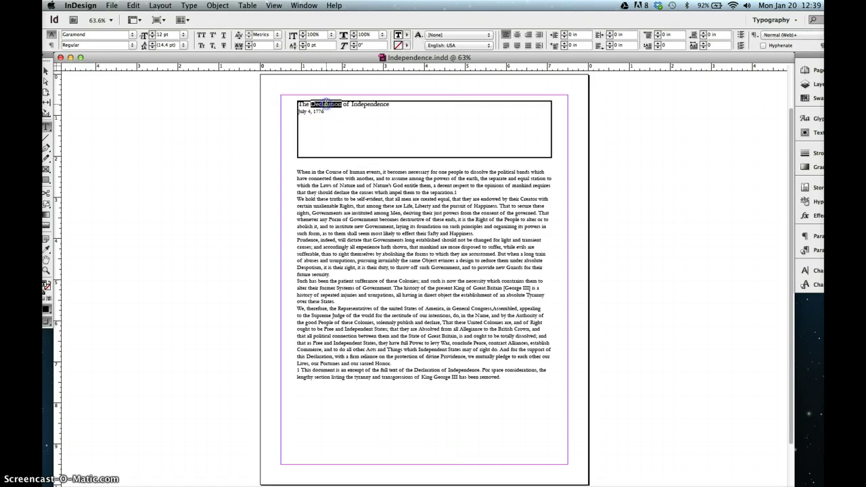
{"action": "triple_click", "coordinate": [326, 104]}
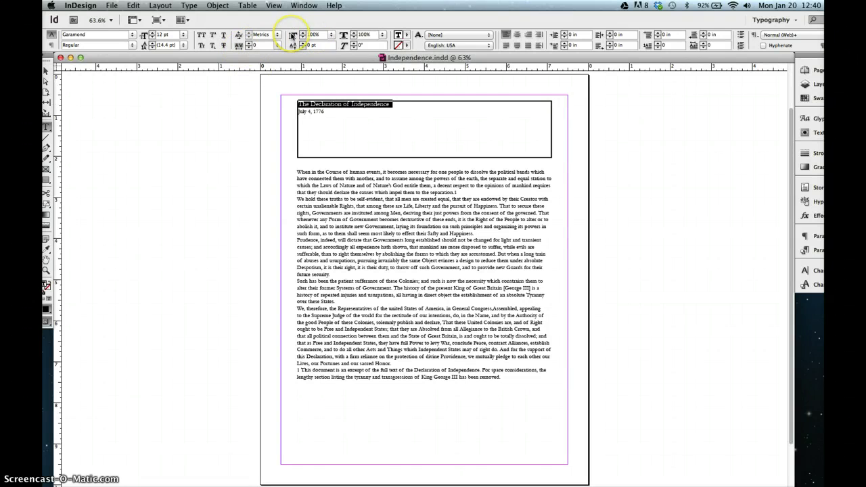
{"action": "left_click", "coordinate": [366, 34]}
{"action": "type", "text": "80"}
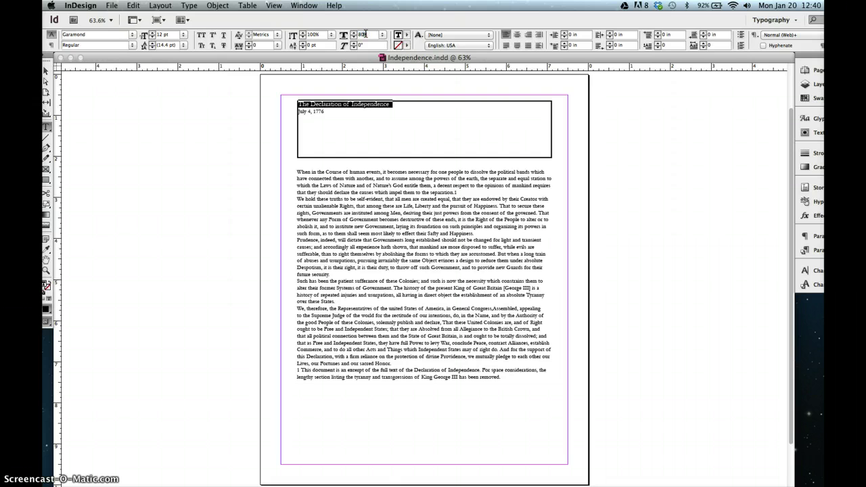
{"action": "key", "text": "Return"}
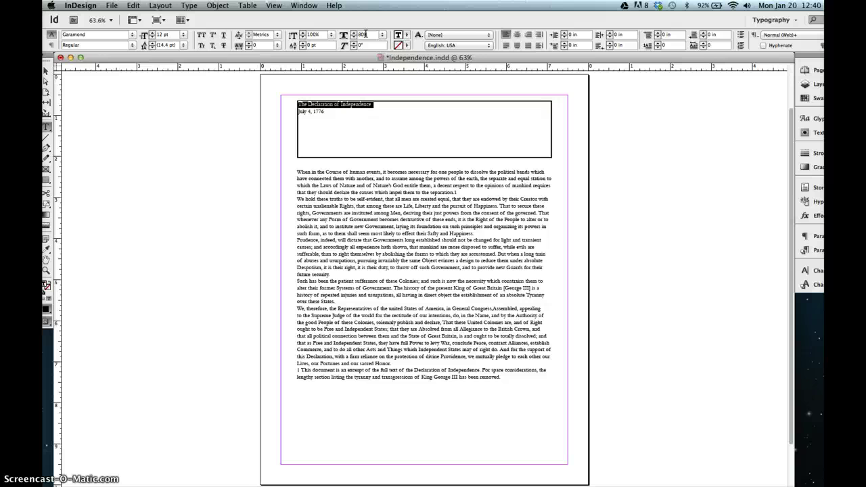
- Set the title in Impact at 36 pt
{"action": "left_click", "coordinate": [132, 36]}
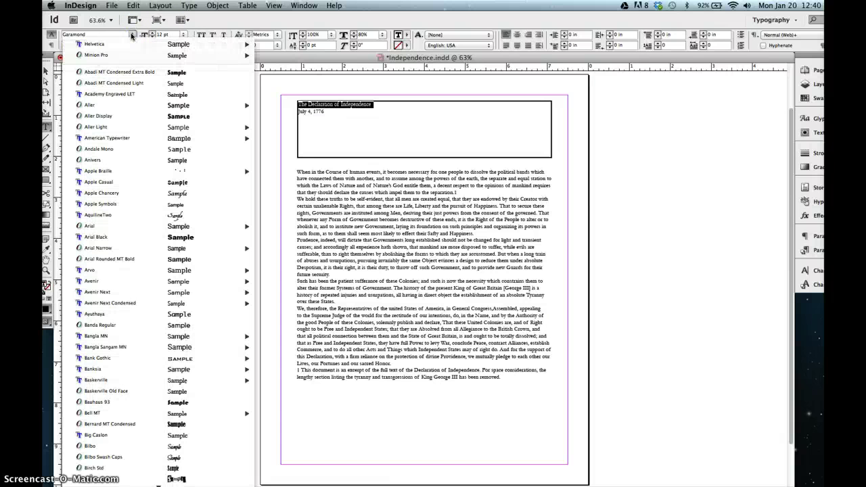
{"action": "mouse_move", "coordinate": [157, 481]}
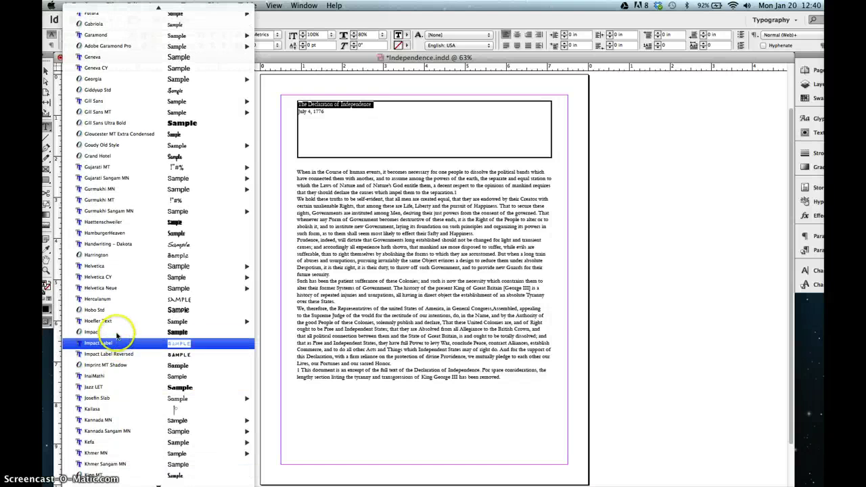
{"action": "left_click", "coordinate": [116, 333]}
{"action": "left_click", "coordinate": [294, 119]}
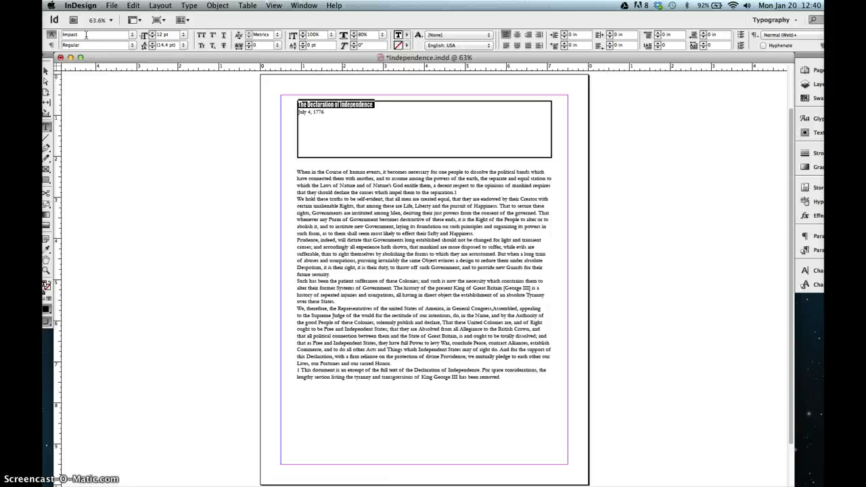
{"action": "double_click", "coordinate": [161, 34]}
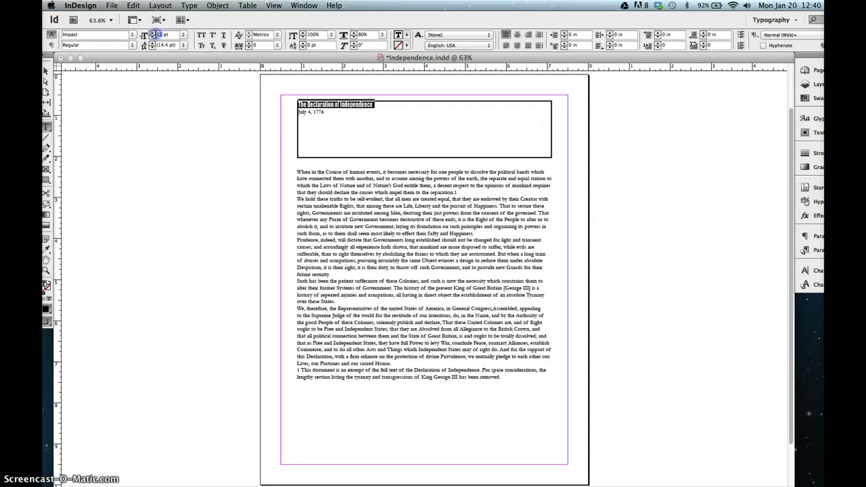
{"action": "type", "text": "36"}
{"action": "key", "text": "Return"}
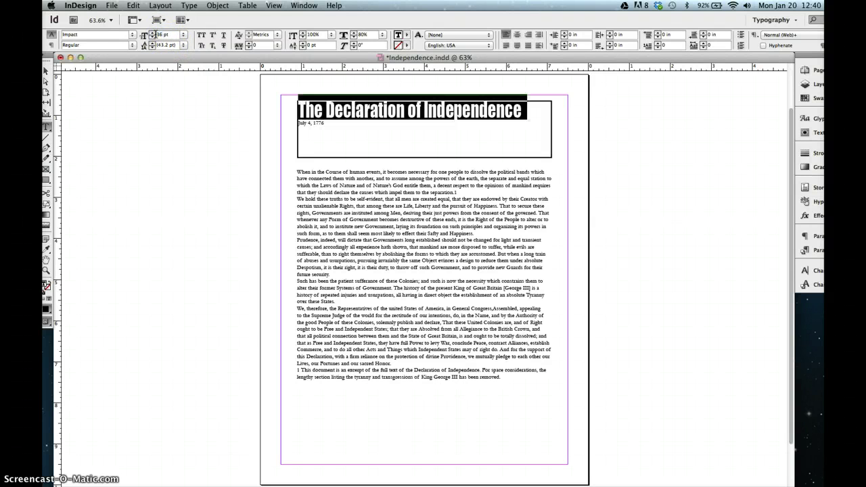
- Step the title's size down with keyboard shortcuts until it settles at 34 pt
{"action": "left_click", "coordinate": [384, 111]}
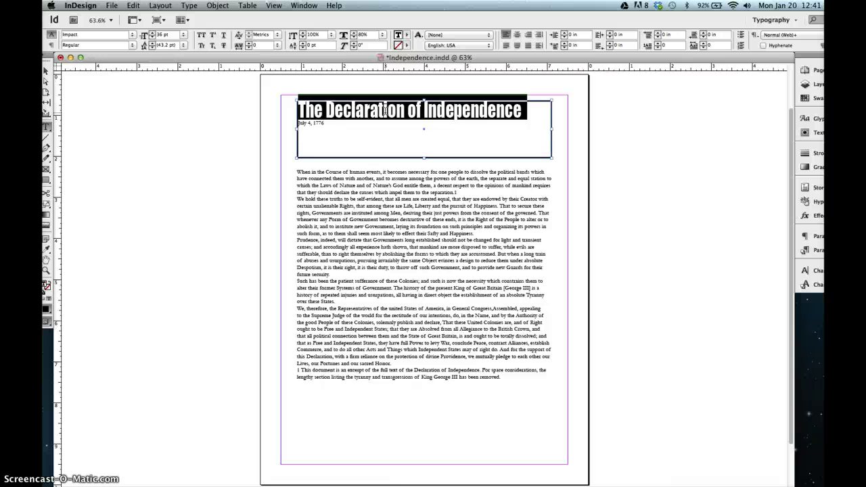
{"action": "key", "text": "super+shift+comma"}
{"action": "key", "text": "super+shift+comma"}
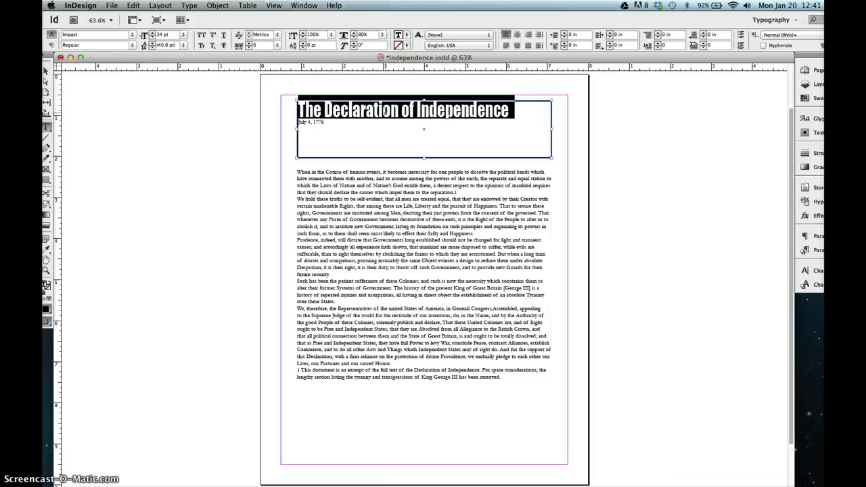
{"action": "key", "text": "super+shift+comma"}
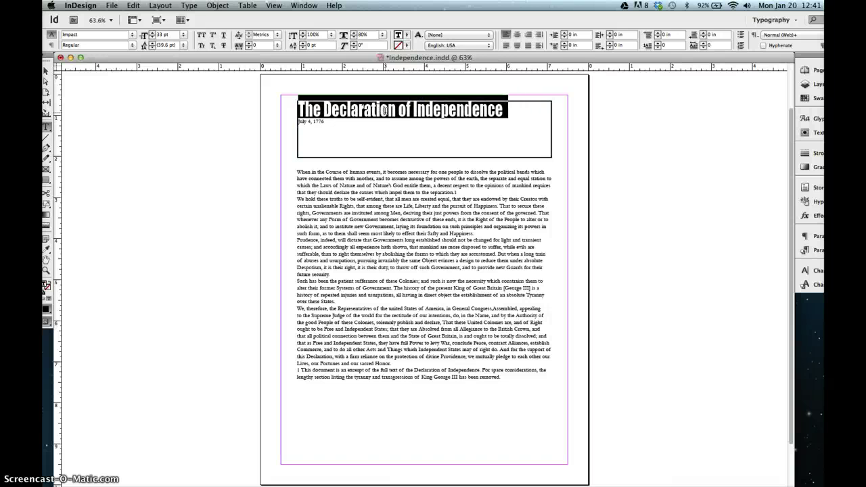
{"action": "key", "text": "super+shift+period"}
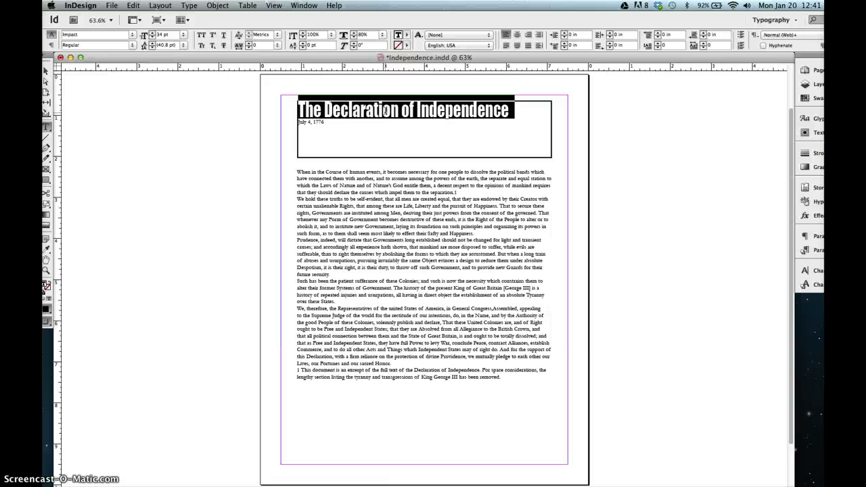
- Select the date line July 4, 1776 and make it italic
{"action": "left_click", "coordinate": [385, 108]}
{"action": "left_click", "coordinate": [384, 106]}
{"action": "left_click", "coordinate": [347, 127]}
{"action": "triple_click", "coordinate": [299, 121]}
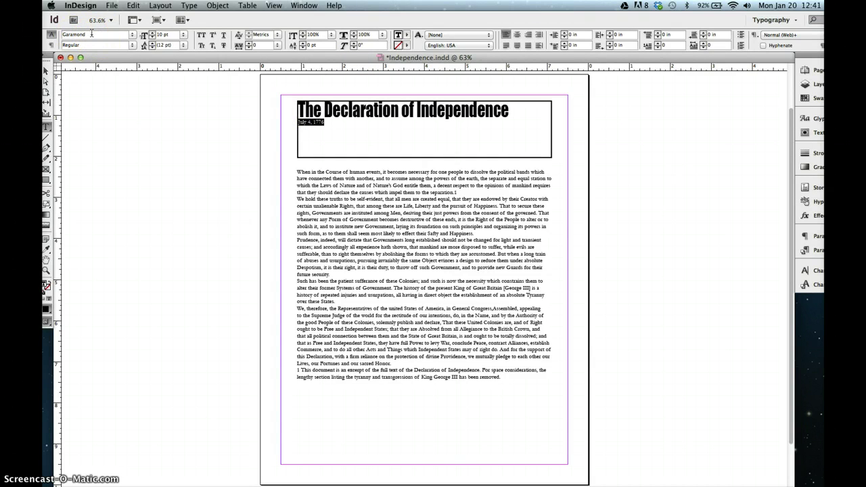
{"action": "left_click", "coordinate": [133, 45]}
{"action": "left_click", "coordinate": [136, 55]}
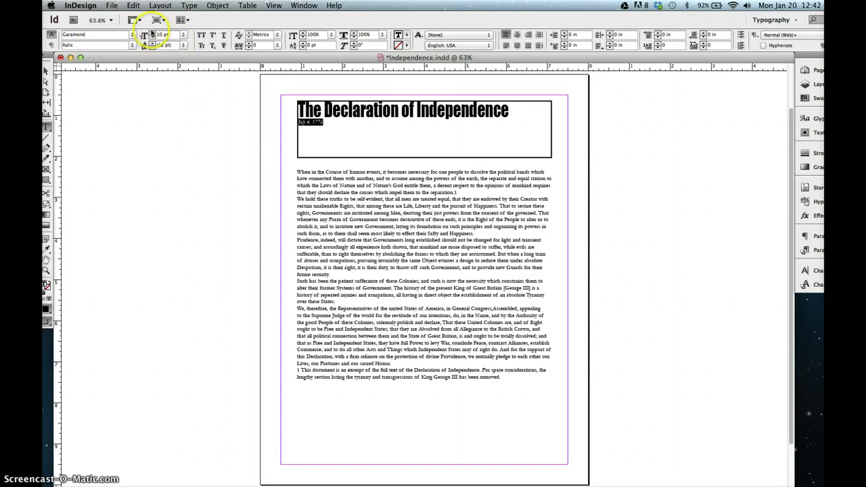
- Raise the date's font size to 18 pt with the size up arrow
{"action": "left_click", "coordinate": [152, 32]}
{"action": "left_click", "coordinate": [151, 32]}
{"action": "left_click", "coordinate": [151, 33]}
{"action": "left_click", "coordinate": [152, 33]}
{"action": "left_click", "coordinate": [152, 32]}
{"action": "left_click", "coordinate": [151, 32]}
{"action": "left_click", "coordinate": [151, 32]}
{"action": "left_click", "coordinate": [152, 33]}
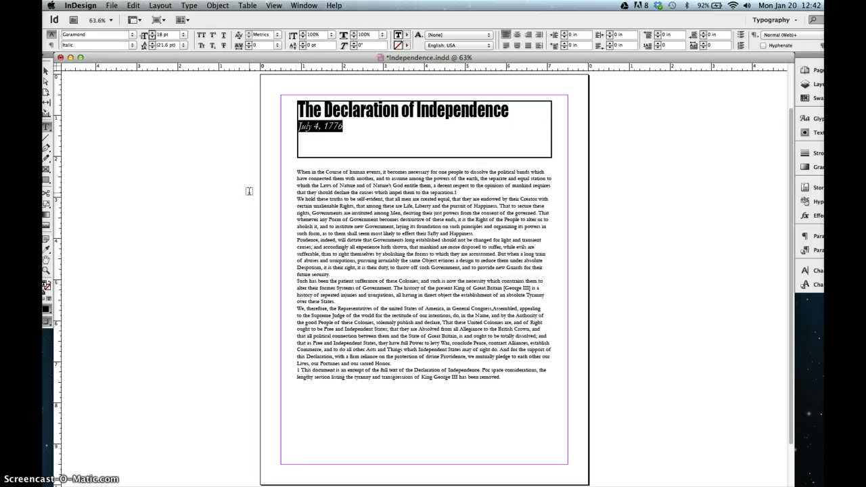
- Set the title frame's vertical justification to Center in Text Frame Options
{"action": "left_click", "coordinate": [217, 6]}
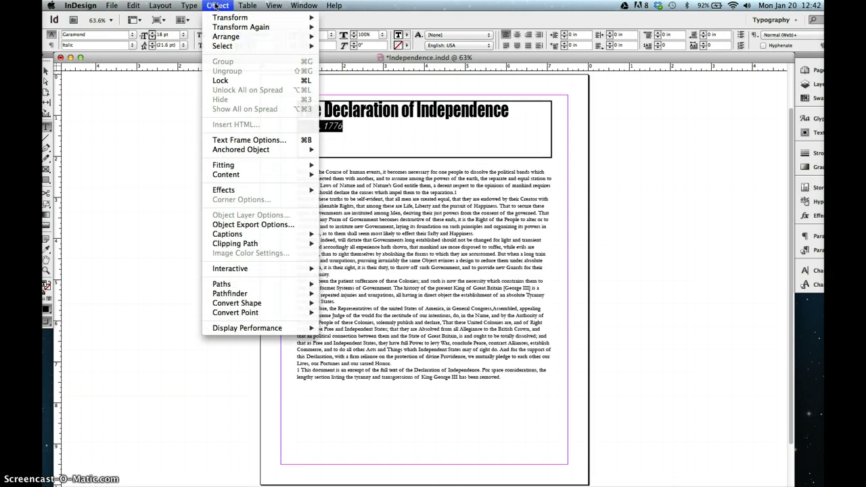
{"action": "left_click", "coordinate": [237, 140]}
{"action": "left_click", "coordinate": [465, 270]}
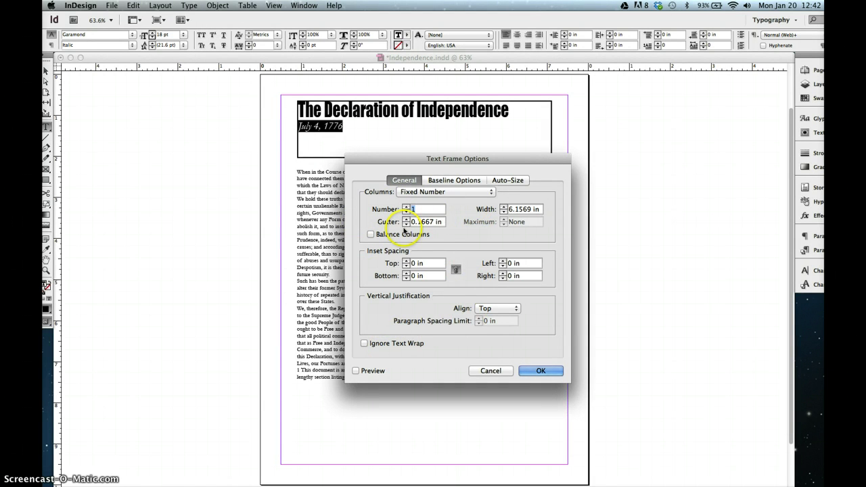
{"action": "left_click", "coordinate": [484, 308]}
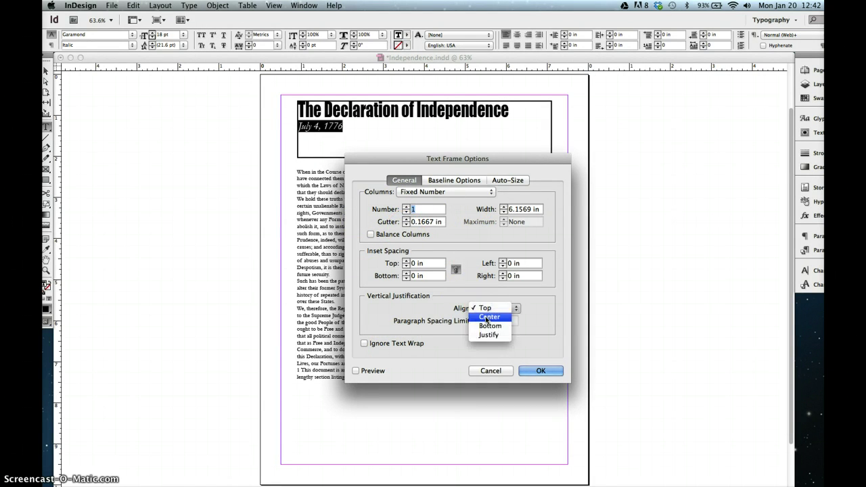
{"action": "left_click", "coordinate": [485, 317]}
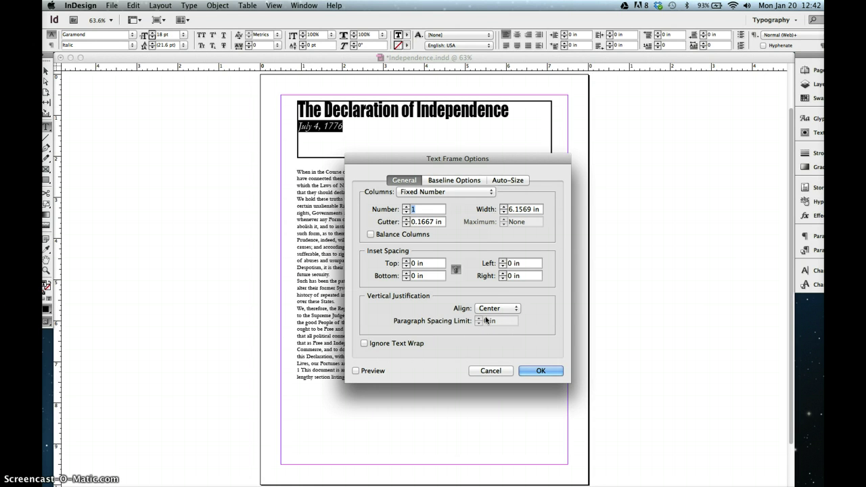
{"action": "left_click", "coordinate": [545, 365]}
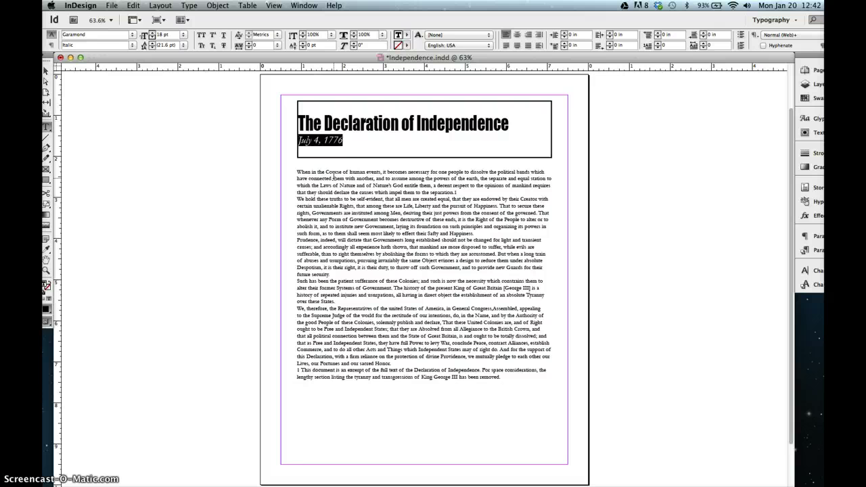
- Apply tracking of 100 to the date line July 4, 1776
{"action": "triple_click", "coordinate": [308, 138]}
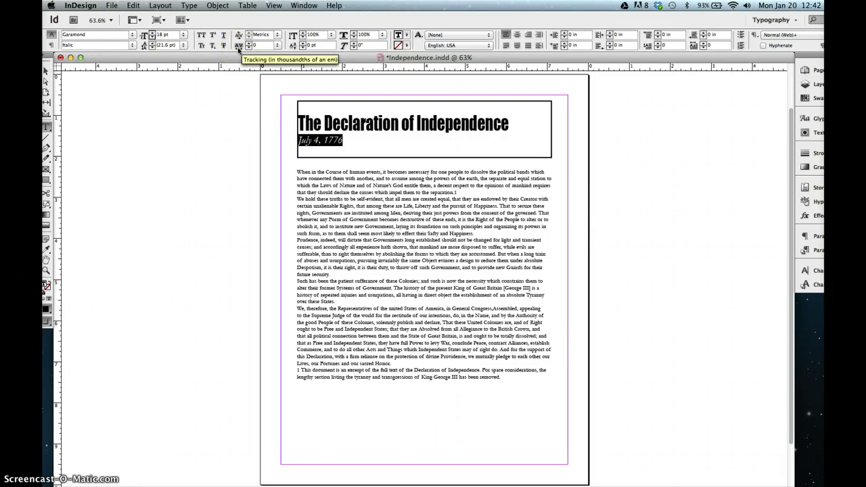
{"action": "left_click", "coordinate": [237, 46]}
{"action": "left_click", "coordinate": [257, 44]}
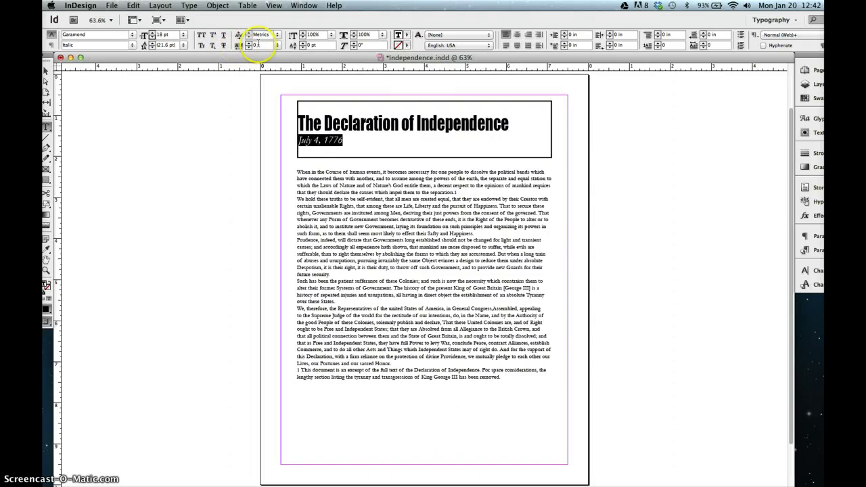
{"action": "type", "text": "100"}
{"action": "key", "text": "Return"}
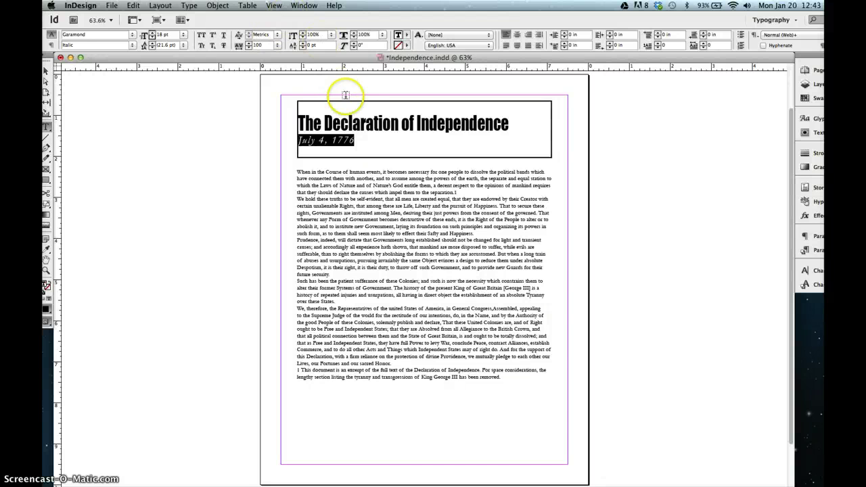
- Raise the kerning at a point inside 'Declaration' to 30
{"action": "left_click", "coordinate": [366, 124]}
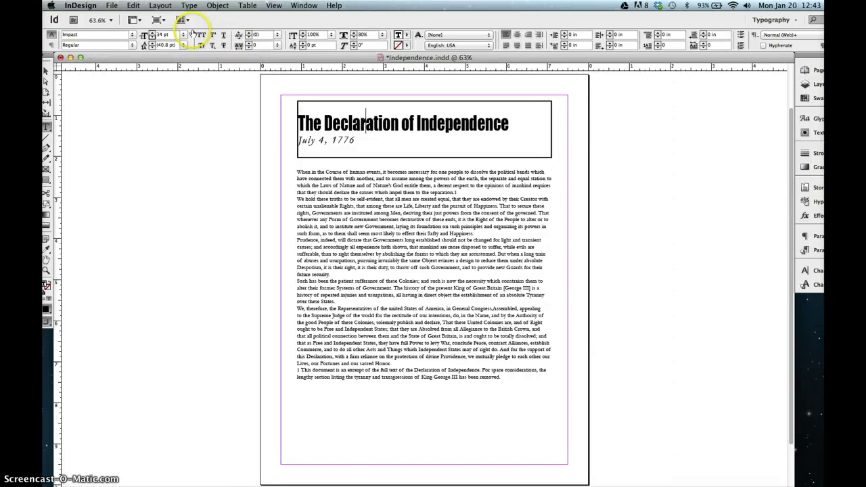
{"action": "left_click", "coordinate": [248, 34]}
{"action": "left_click", "coordinate": [249, 34]}
{"action": "left_click", "coordinate": [248, 33]}
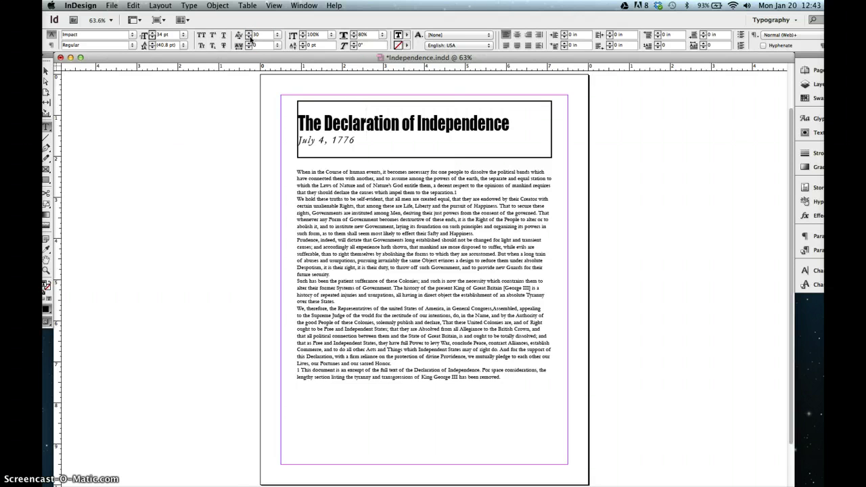
- Zoom in on the Impact title and lower the kerning between 'r' and 'a' in 'Declaration' to 20
{"action": "left_click", "coordinate": [278, 8]}
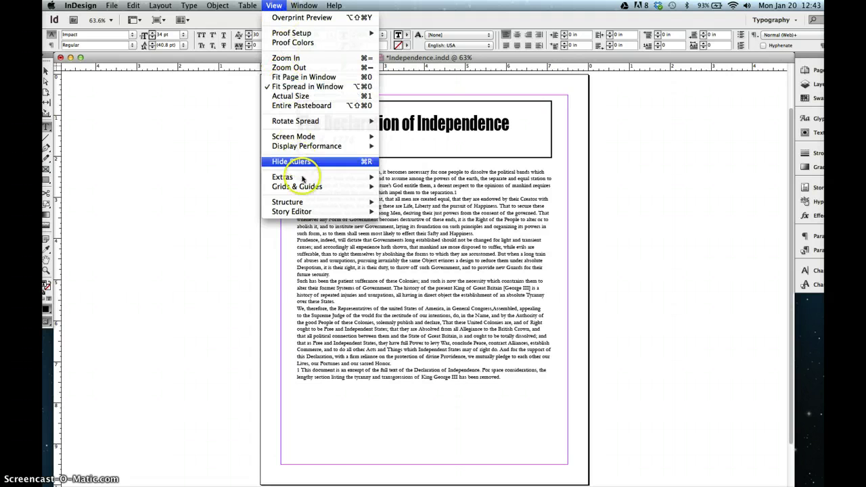
{"action": "left_click", "coordinate": [304, 78]}
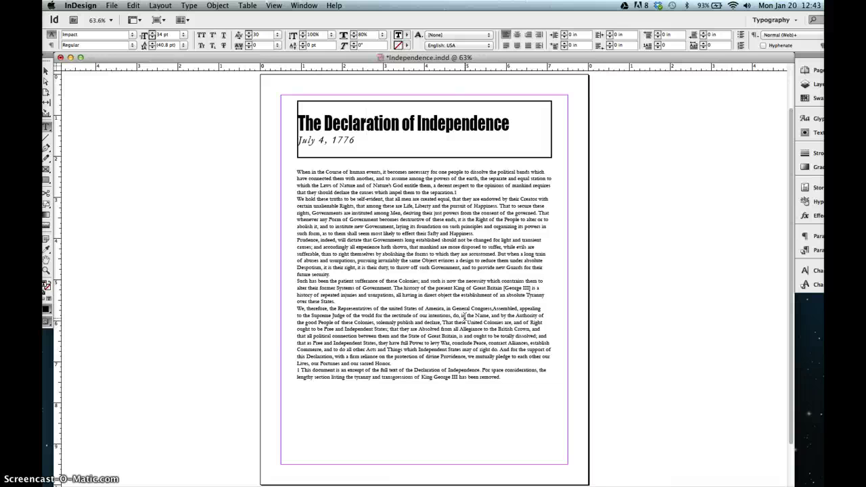
{"action": "left_click", "coordinate": [46, 269]}
{"action": "left_click_drag", "start_coordinate": [266, 82], "coordinate": [586, 401]}
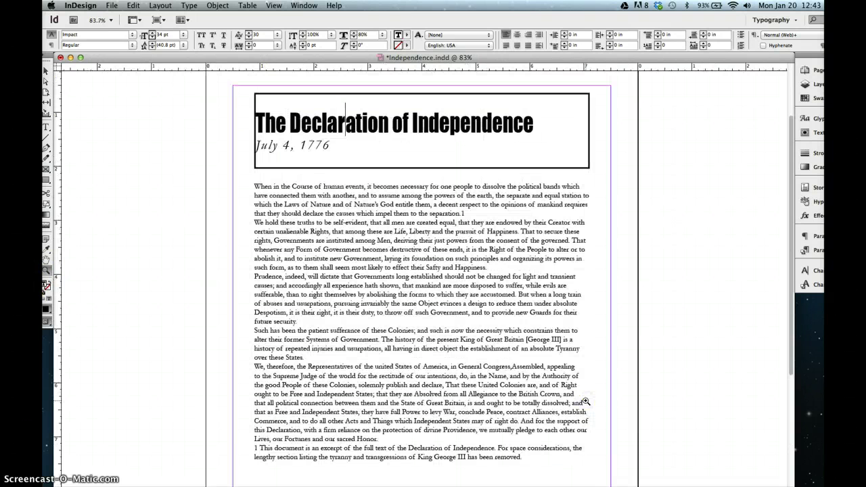
{"action": "key", "text": "alt+Left"}
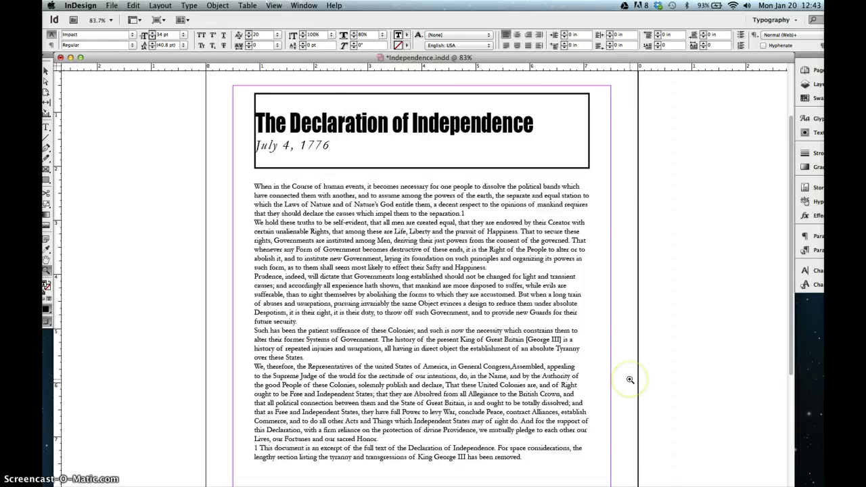
{"action": "key", "text": "super+0"}
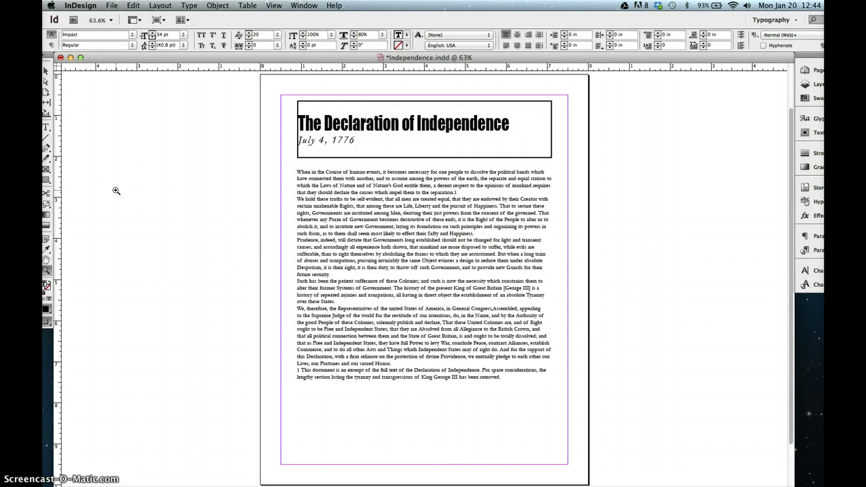
- Select the footnote number 1 after 'separation.' and make it Superscript from the Character panel menu
{"action": "left_click", "coordinate": [46, 127]}
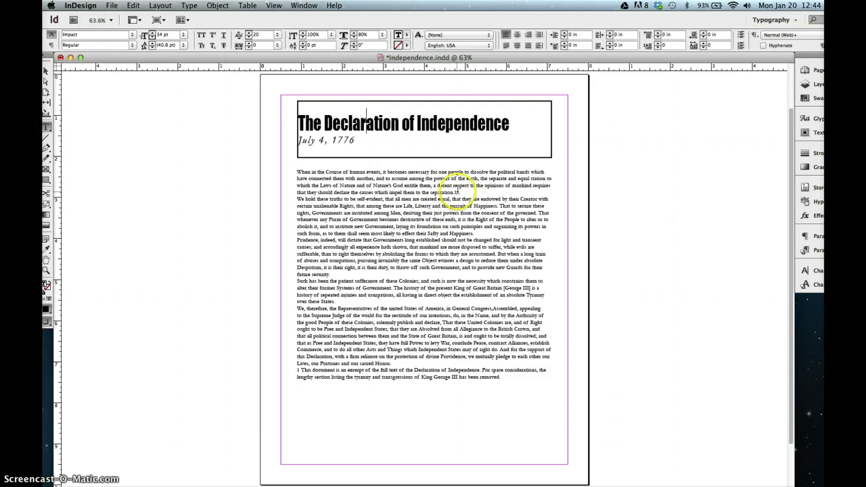
{"action": "left_click_drag", "start_coordinate": [455, 192], "coordinate": [458, 192]}
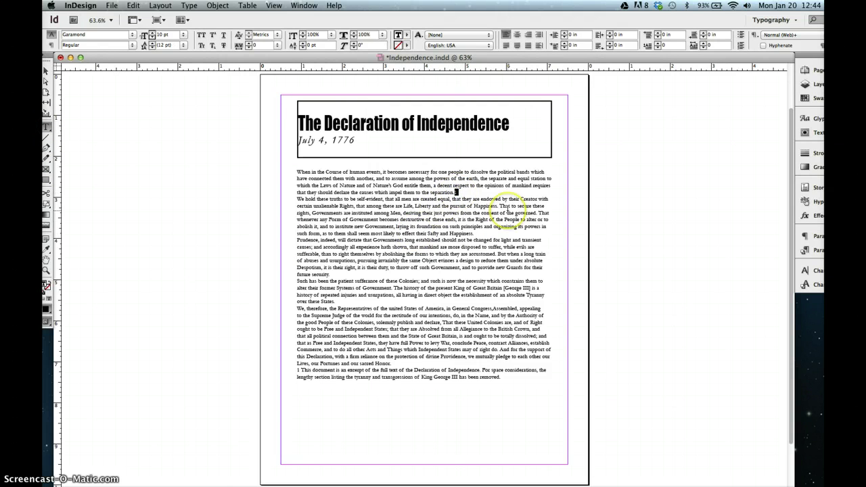
{"action": "left_click", "coordinate": [455, 193]}
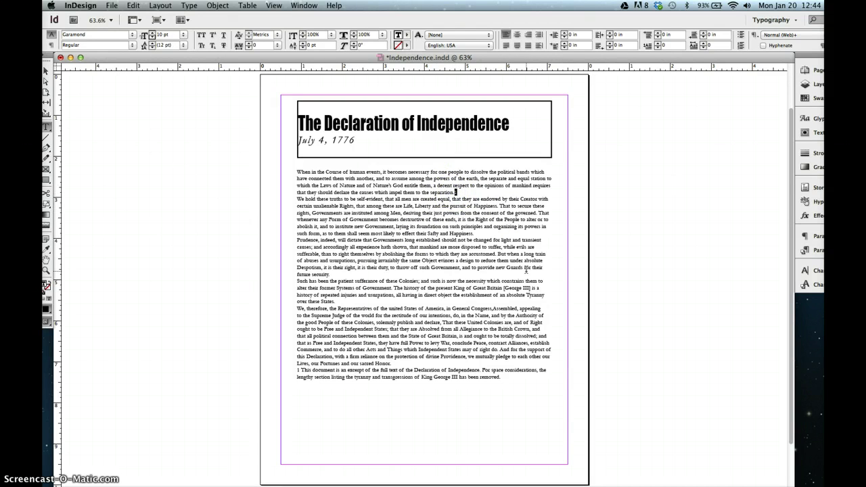
{"action": "left_click_drag", "start_coordinate": [453, 192], "coordinate": [458, 192]}
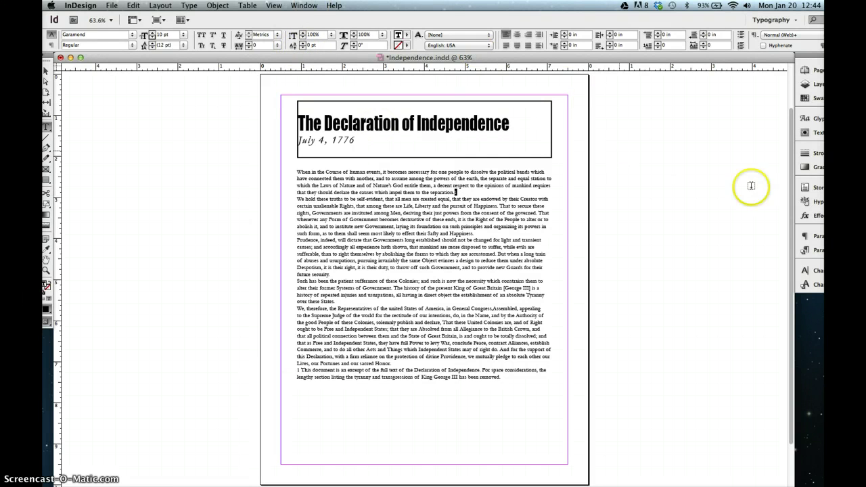
{"action": "left_click", "coordinate": [806, 270]}
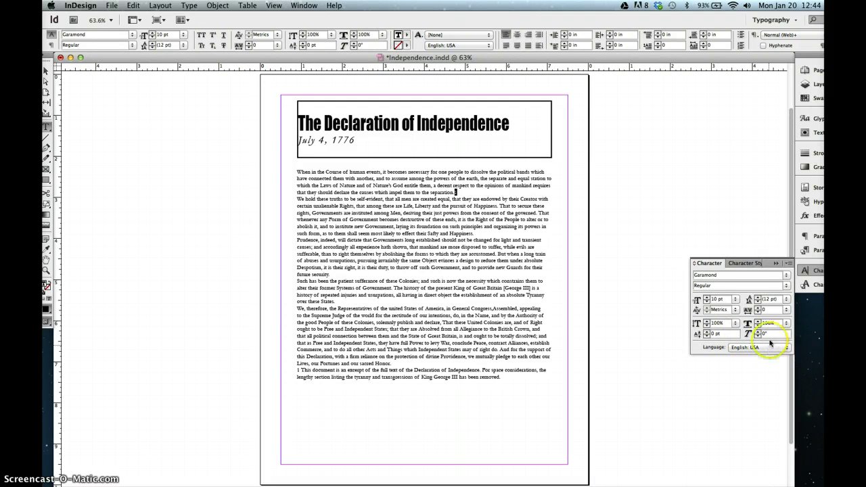
{"action": "left_click", "coordinate": [789, 263]}
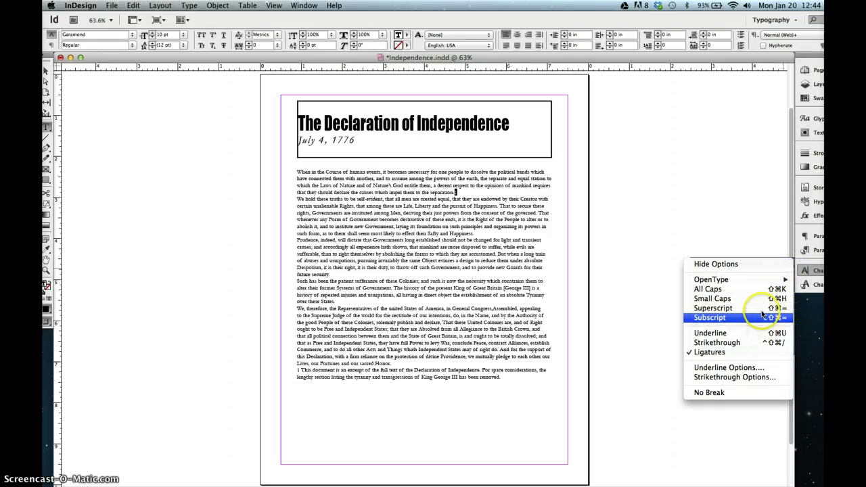
{"action": "left_click", "coordinate": [722, 309]}
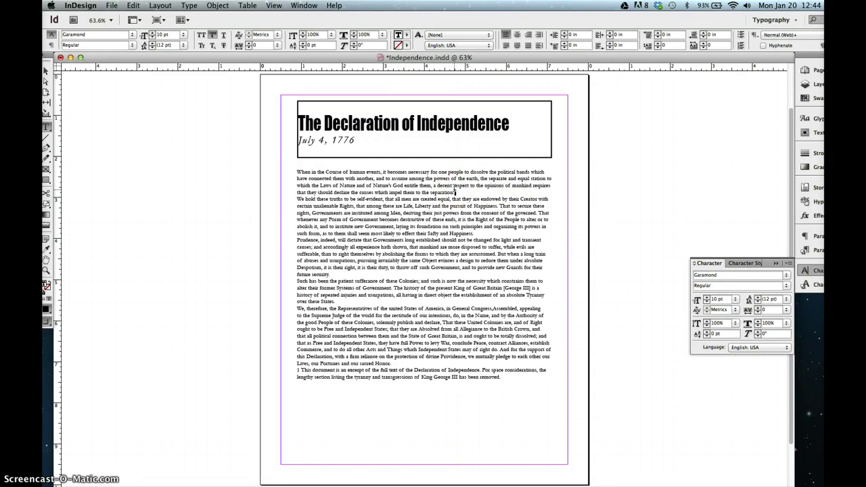
{"action": "left_click", "coordinate": [455, 191]}
{"action": "left_click", "coordinate": [454, 371]}
{"action": "left_click", "coordinate": [507, 377]}
{"action": "left_click", "coordinate": [508, 376]}
{"action": "left_click", "coordinate": [462, 209]}
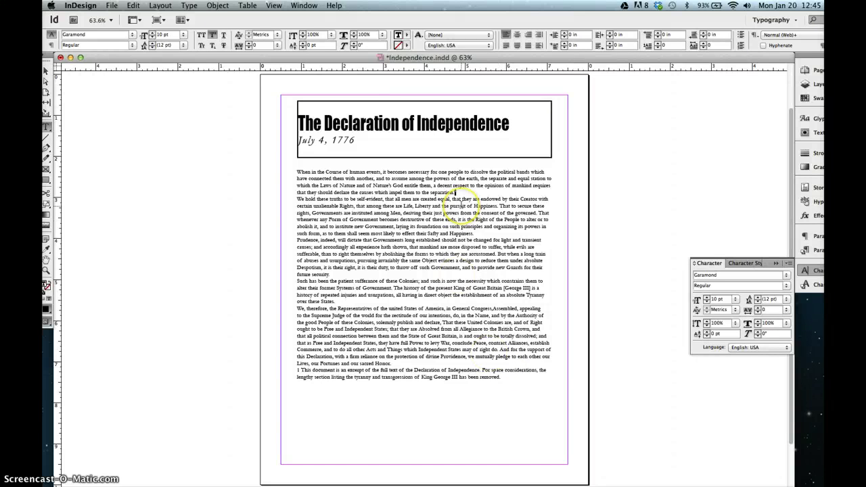
{"action": "left_click", "coordinate": [471, 241]}
{"action": "left_click", "coordinate": [521, 372]}
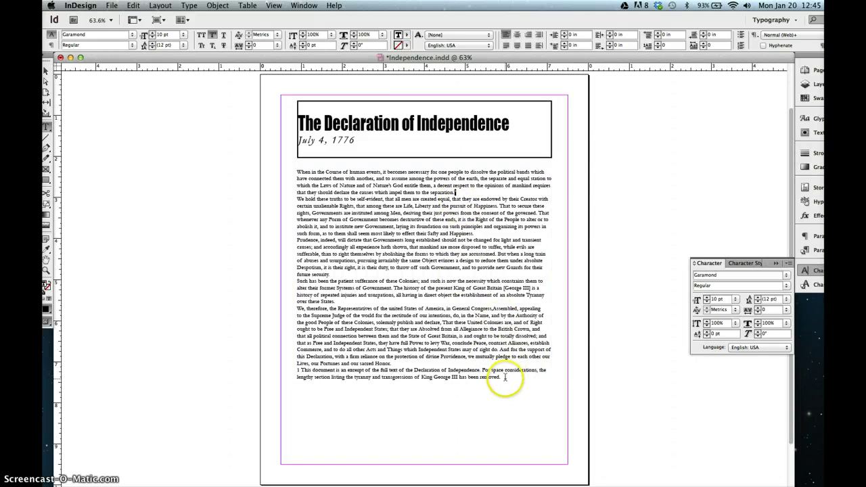
{"action": "left_click", "coordinate": [572, 405]}
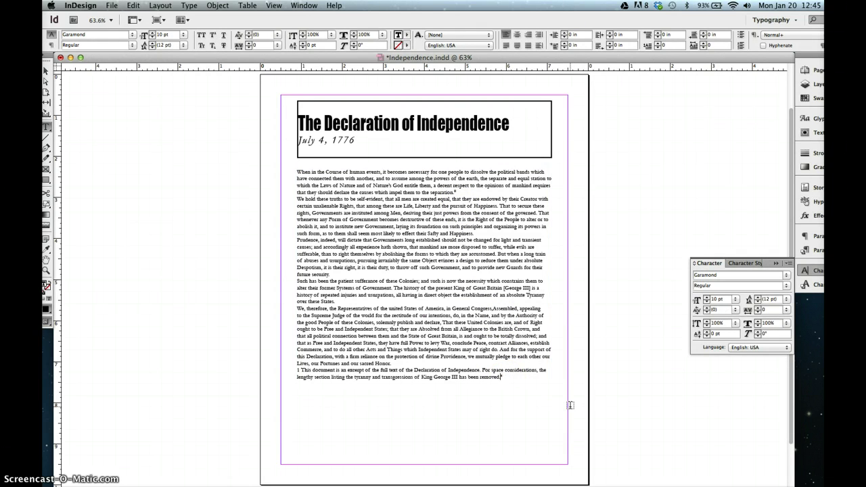
{"action": "left_click", "coordinate": [567, 266]}
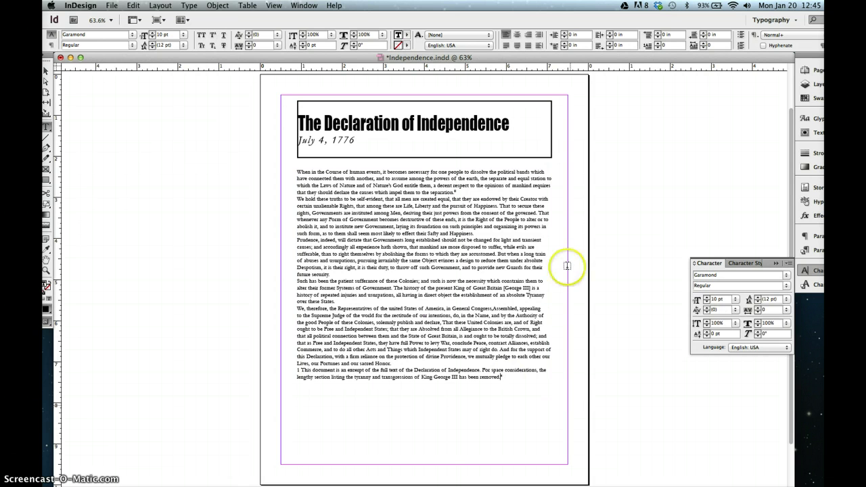
{"action": "left_click", "coordinate": [477, 189]}
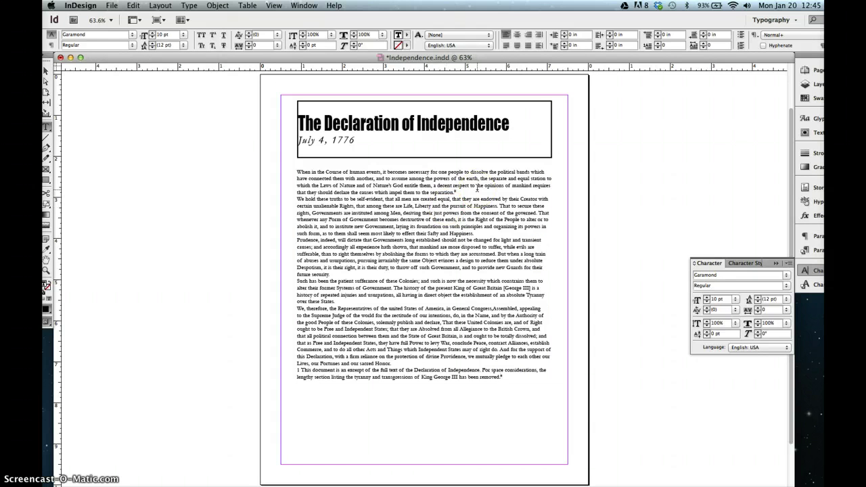
{"action": "left_click", "coordinate": [452, 139]}
{"action": "left_click", "coordinate": [546, 414]}
{"action": "left_click", "coordinate": [499, 374]}
{"action": "left_click", "coordinate": [298, 7]}
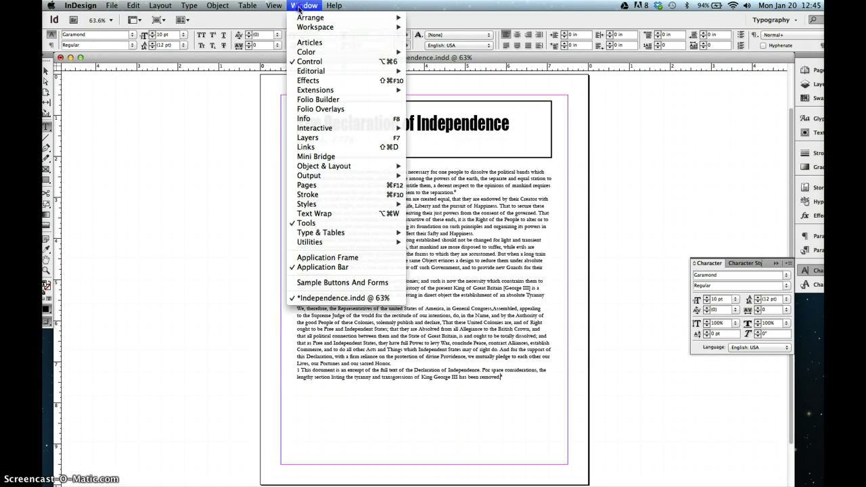
{"action": "mouse_move", "coordinate": [275, 6]}
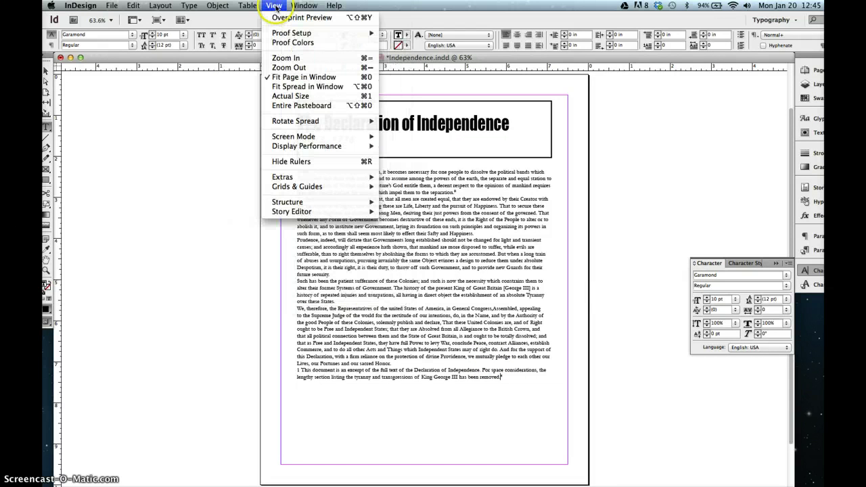
{"action": "left_click", "coordinate": [286, 77]}
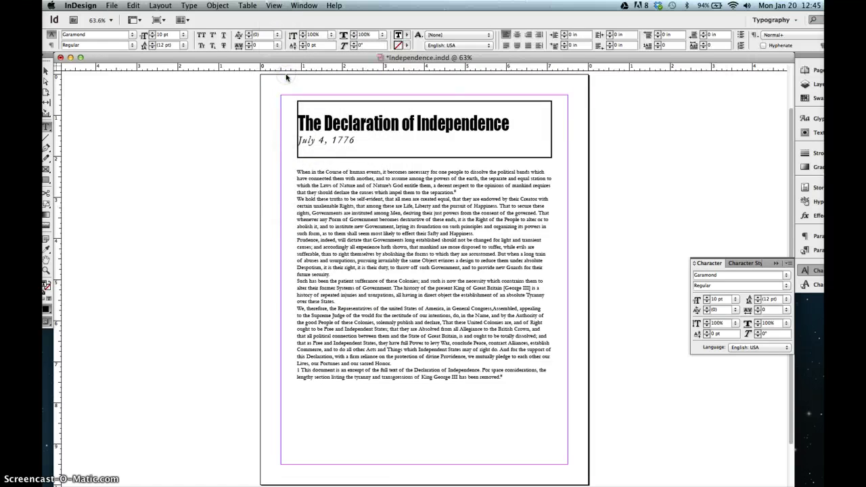
{"action": "double_click", "coordinate": [302, 173]}
{"action": "left_click", "coordinate": [302, 172]}
{"action": "left_click", "coordinate": [302, 172]}
{"action": "left_click", "coordinate": [302, 173]}
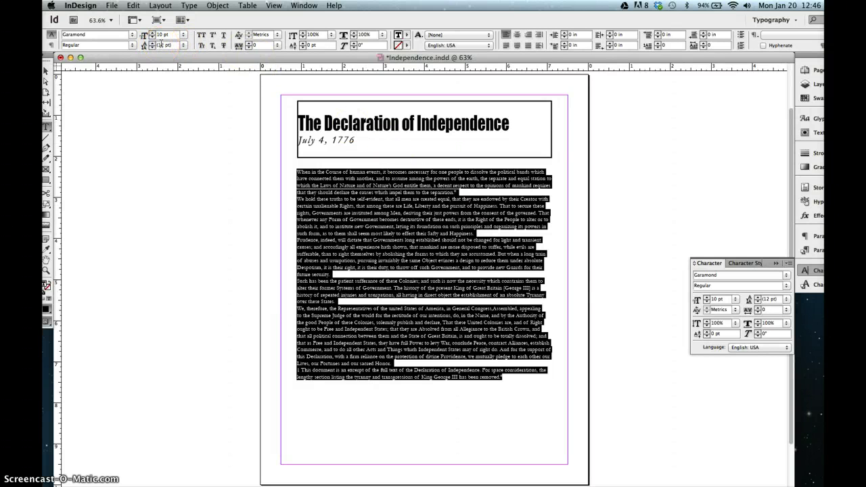
{"action": "left_click", "coordinate": [158, 34]}
{"action": "left_click", "coordinate": [158, 34]}
{"action": "double_click", "coordinate": [161, 45]}
{"action": "type", "text": "13.25"}
{"action": "key", "text": "shift+super+a"}
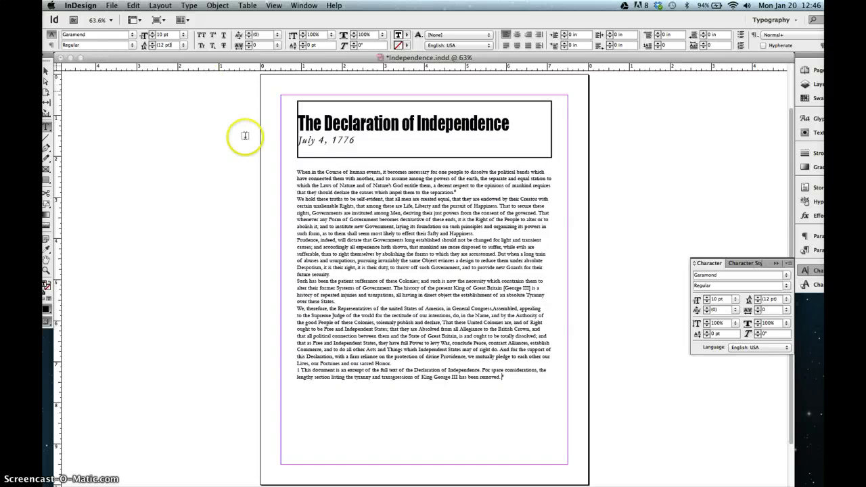
- Select the entire Declaration body story by multi-clicking in its first line
{"action": "triple_click", "coordinate": [306, 172]}
{"action": "left_click", "coordinate": [305, 171]}
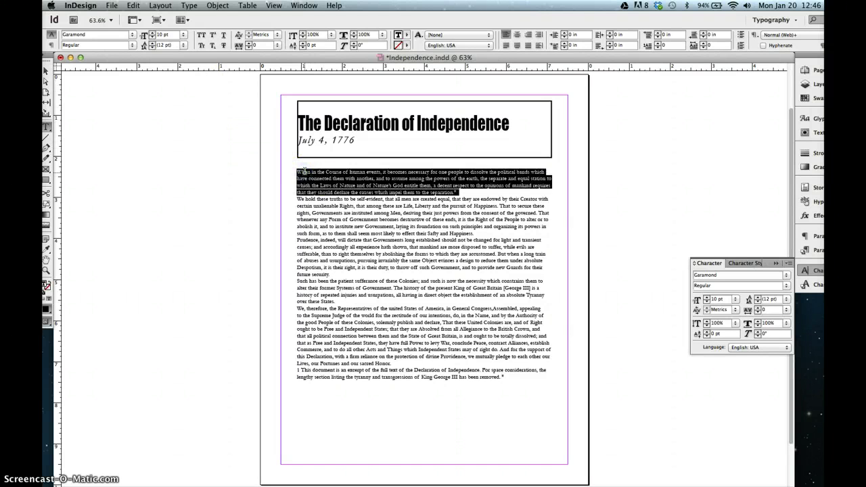
{"action": "left_click", "coordinate": [304, 172]}
{"action": "left_click", "coordinate": [304, 172]}
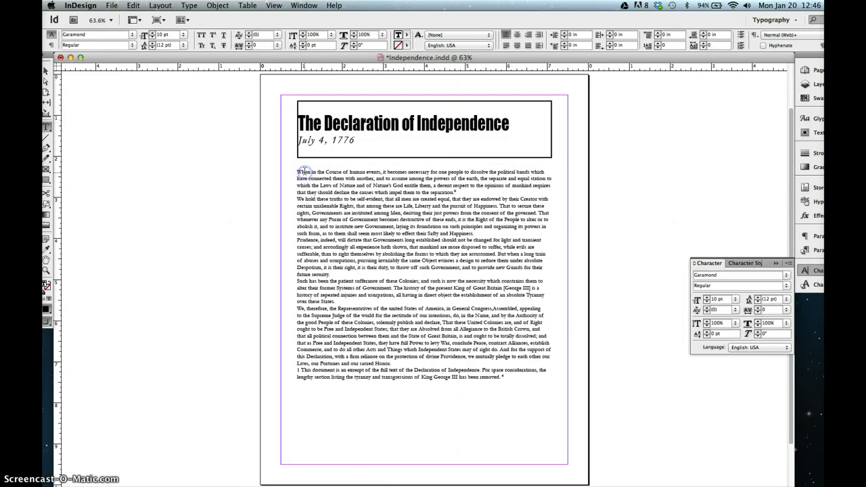
{"action": "left_click", "coordinate": [302, 170]}
{"action": "left_click", "coordinate": [298, 171]}
{"action": "left_click", "coordinate": [308, 172]}
{"action": "left_click", "coordinate": [280, 173]}
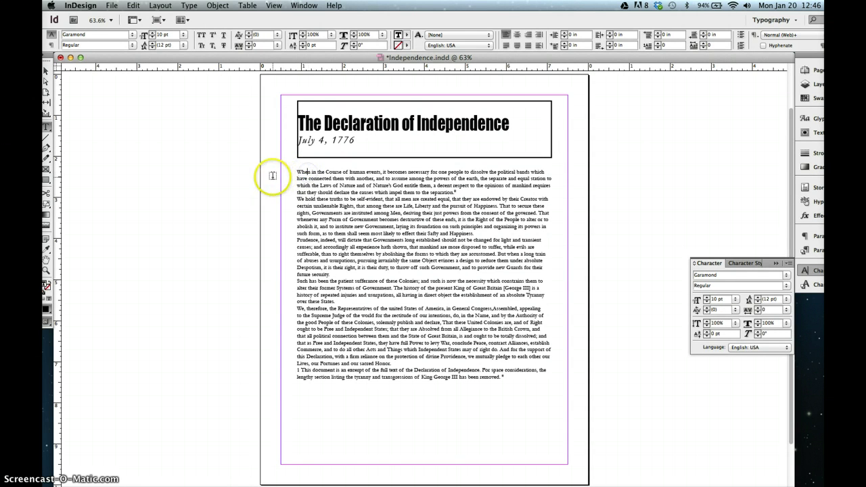
{"action": "left_click", "coordinate": [46, 70]}
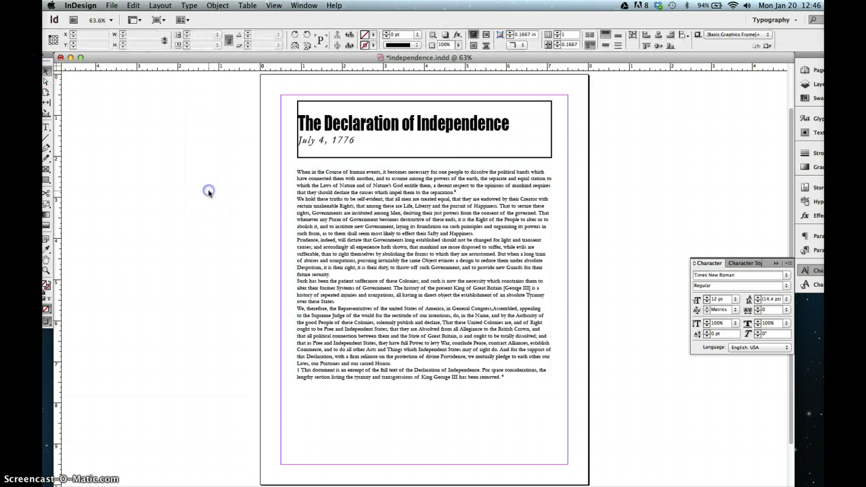
{"action": "left_click", "coordinate": [305, 176]}
{"action": "double_click", "coordinate": [305, 176]}
{"action": "triple_click", "coordinate": [304, 173]}
{"action": "left_click", "coordinate": [304, 173]}
{"action": "double_click", "coordinate": [304, 174]}
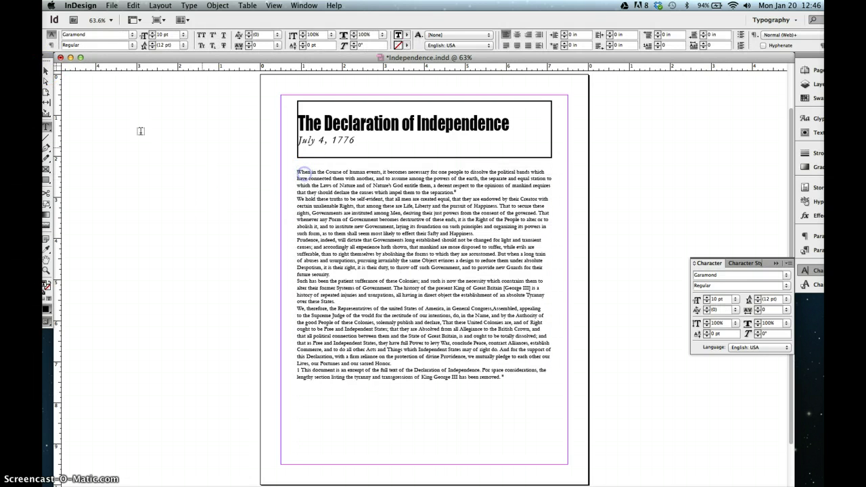
{"action": "left_click", "coordinate": [46, 70]}
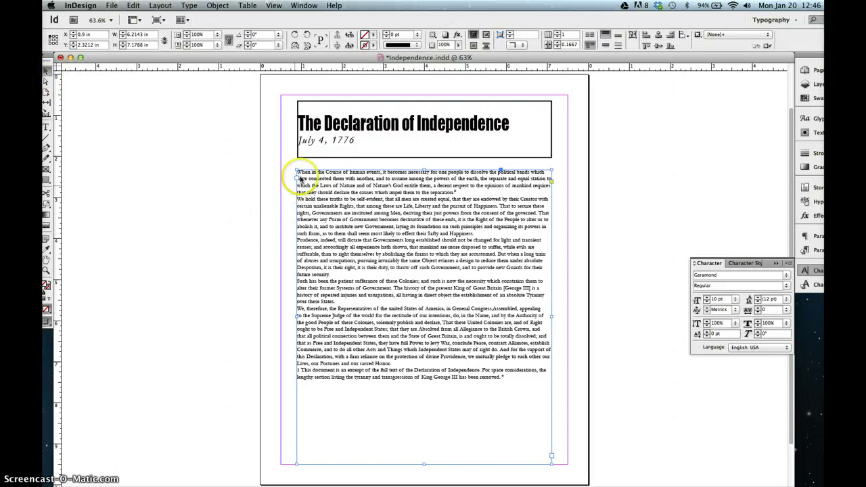
{"action": "double_click", "coordinate": [306, 173]}
{"action": "left_click", "coordinate": [306, 173]}
{"action": "left_click", "coordinate": [307, 173]}
{"action": "left_click", "coordinate": [307, 174]}
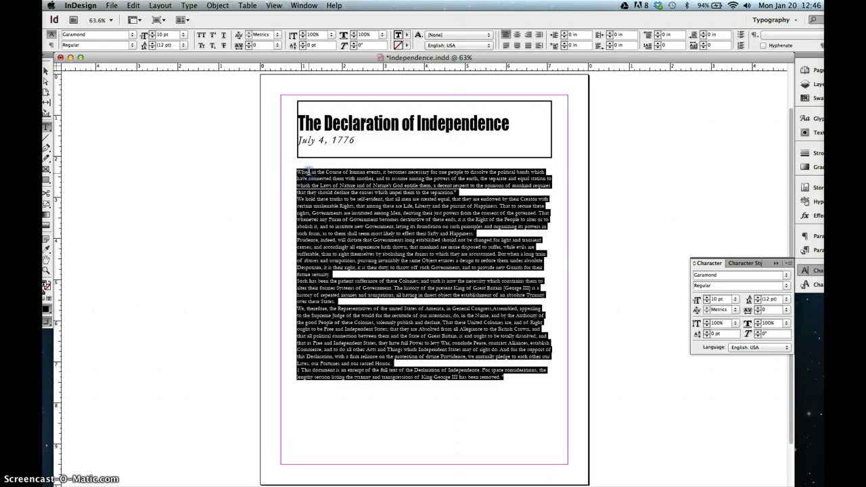
- Enter 13.25 pt in the Character panel Leading field for the body text
{"action": "double_click", "coordinate": [768, 299]}
{"action": "type", "text": "13.25"}
{"action": "key", "text": "Return"}
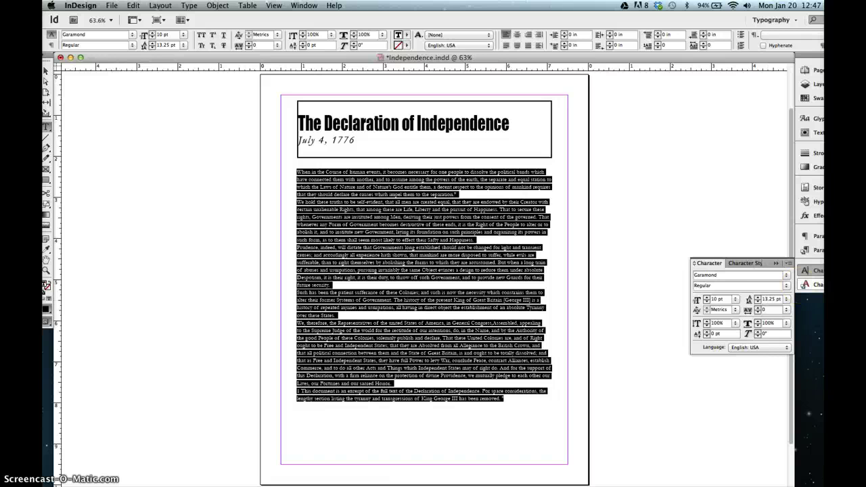
- Set the selected body text to 'Justify with last line aligned left' in the Paragraph panel
{"action": "left_click", "coordinate": [811, 270]}
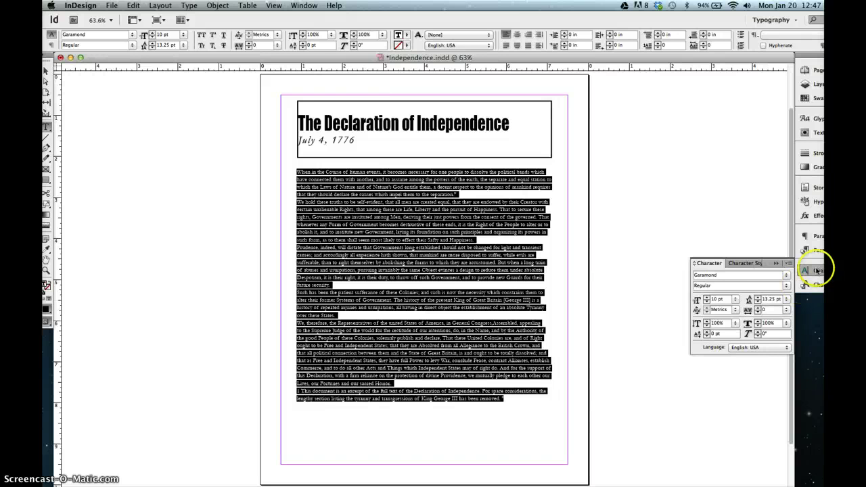
{"action": "left_click", "coordinate": [815, 236]}
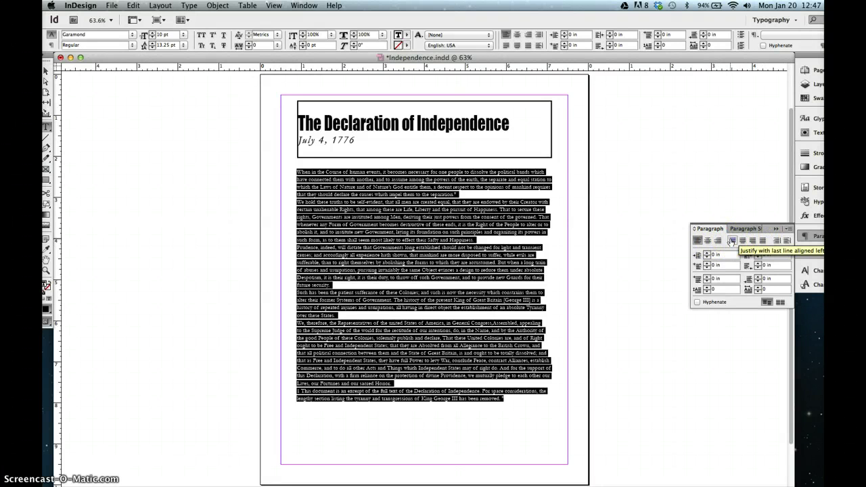
{"action": "left_click", "coordinate": [731, 240]}
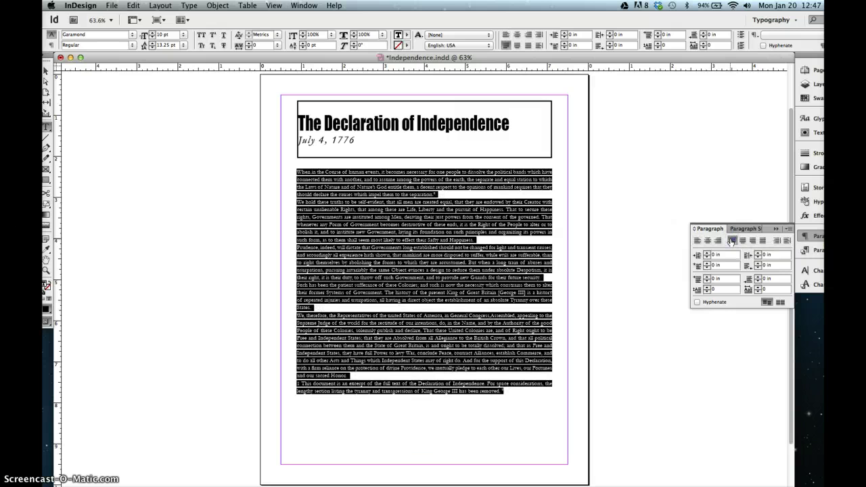
{"action": "left_click", "coordinate": [732, 242]}
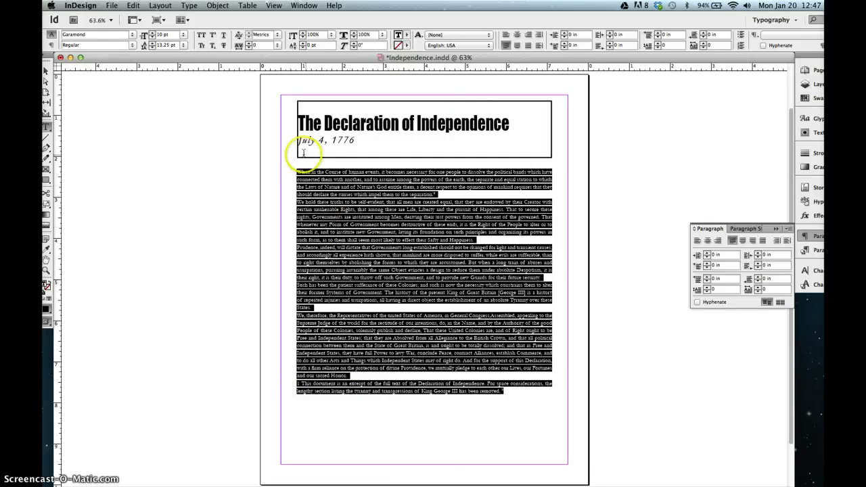
- Place the cursor in 'The Declaration of Independence' headline and apply Align Center
{"action": "left_click", "coordinate": [463, 120]}
{"action": "double_click", "coordinate": [463, 120]}
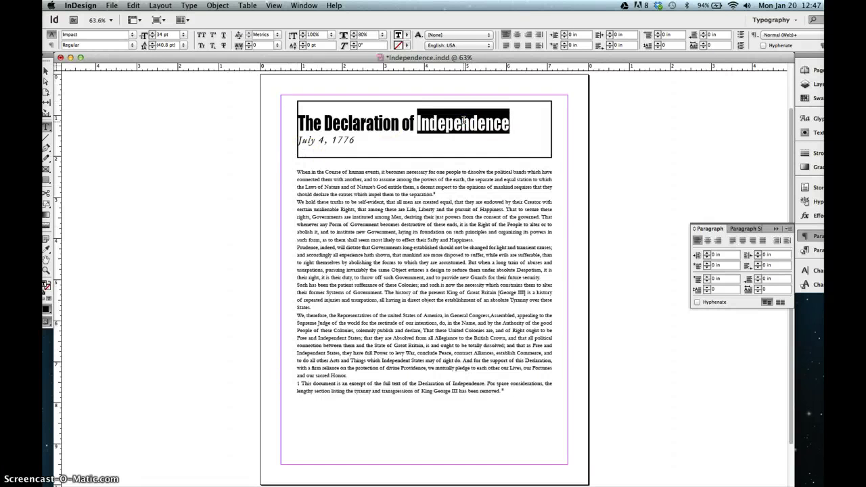
{"action": "left_click", "coordinate": [464, 120]}
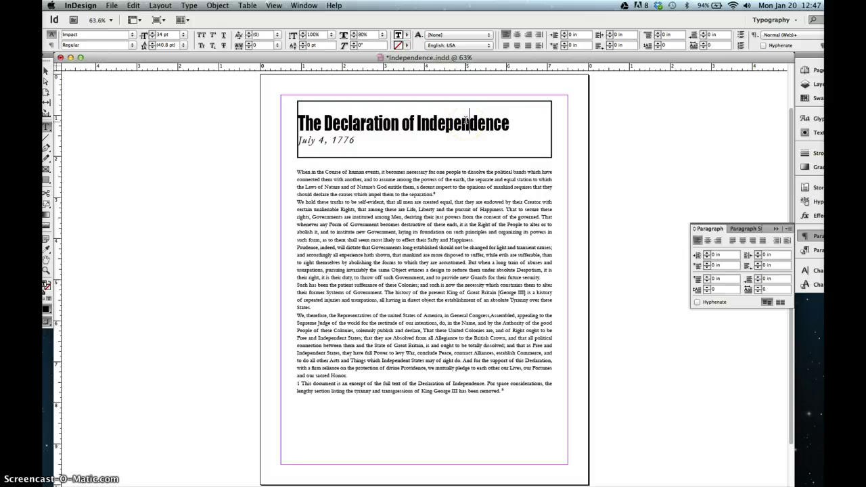
{"action": "left_click", "coordinate": [708, 241]}
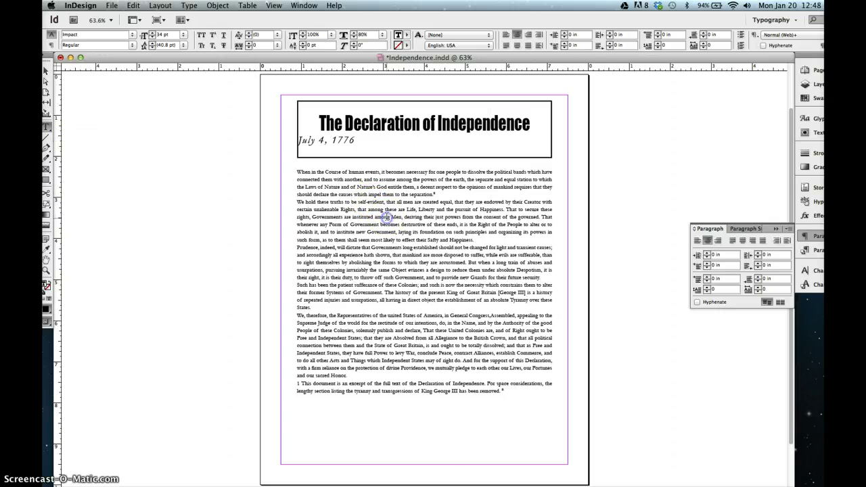
- Click into the body text and use Edit > Select All to select the whole story
{"action": "left_click", "coordinate": [386, 216]}
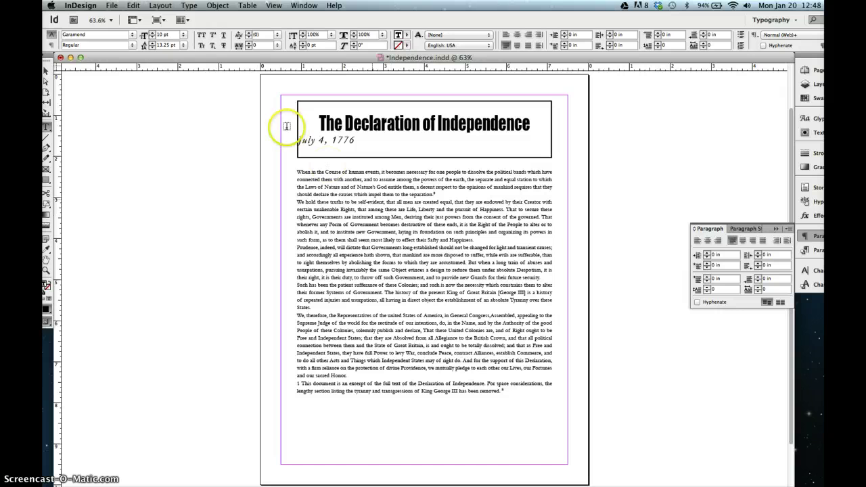
{"action": "left_click", "coordinate": [135, 6]}
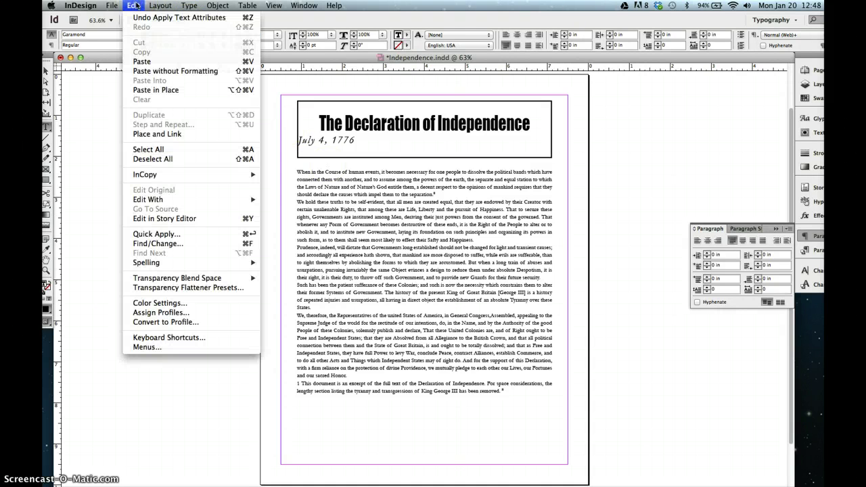
{"action": "left_click", "coordinate": [158, 149]}
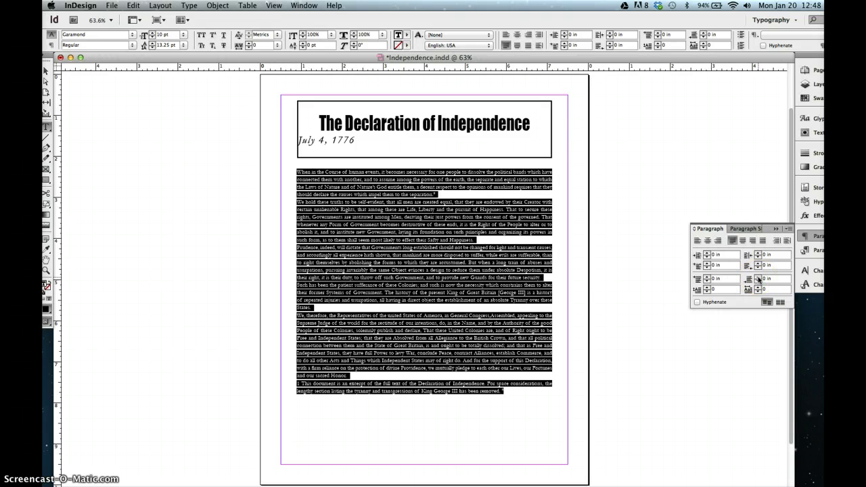
- Raise the body paragraphs' Space After to 0.1875 in, then deselect all text
{"action": "left_click", "coordinate": [758, 277]}
{"action": "left_click", "coordinate": [758, 276]}
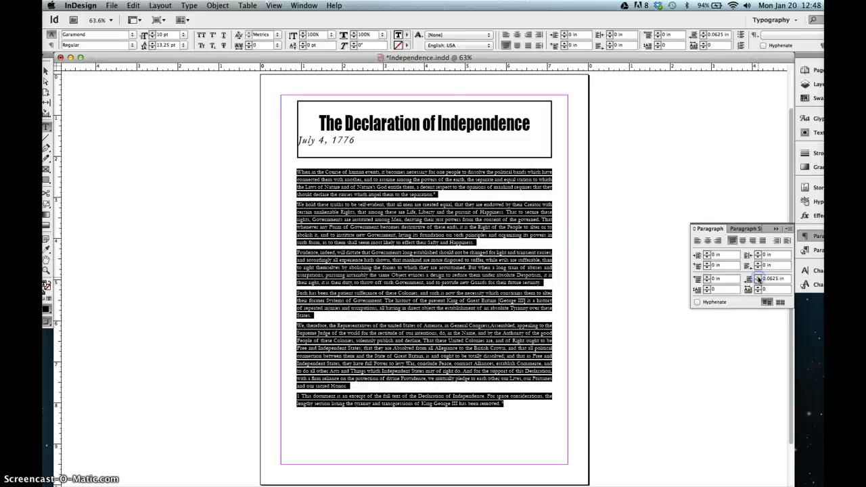
{"action": "left_click", "coordinate": [758, 276]}
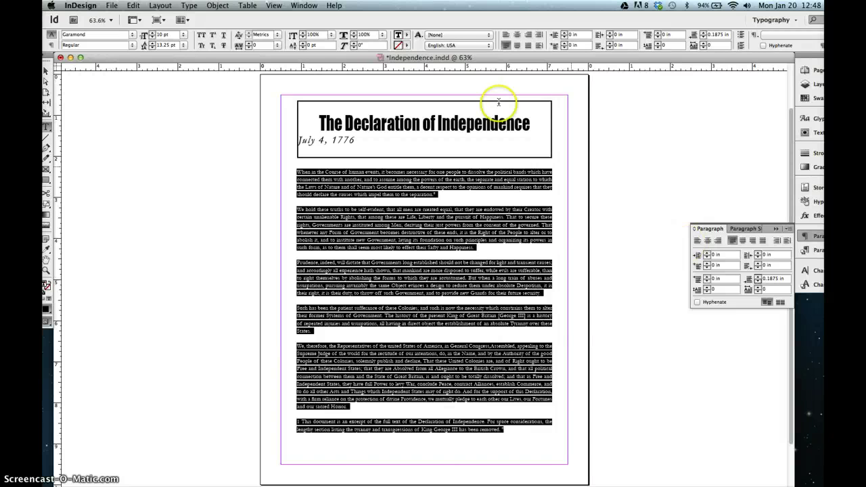
{"action": "left_click", "coordinate": [132, 5]}
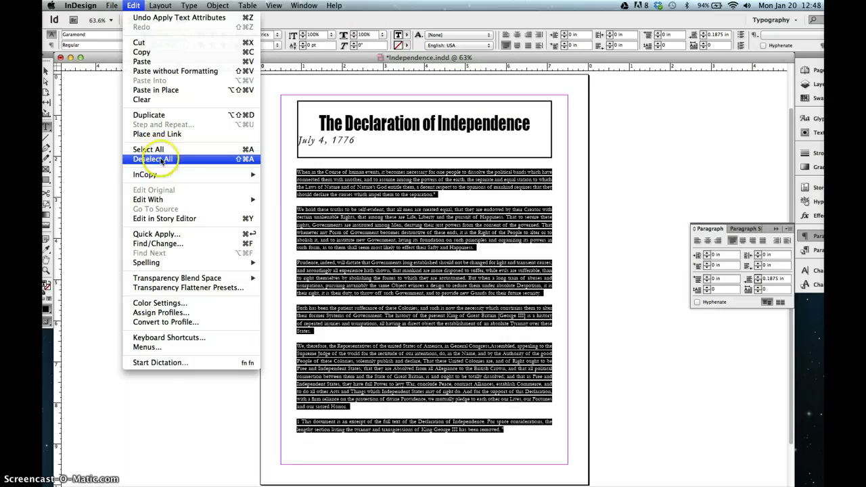
{"action": "left_click", "coordinate": [161, 160]}
{"action": "left_click", "coordinate": [232, 257]}
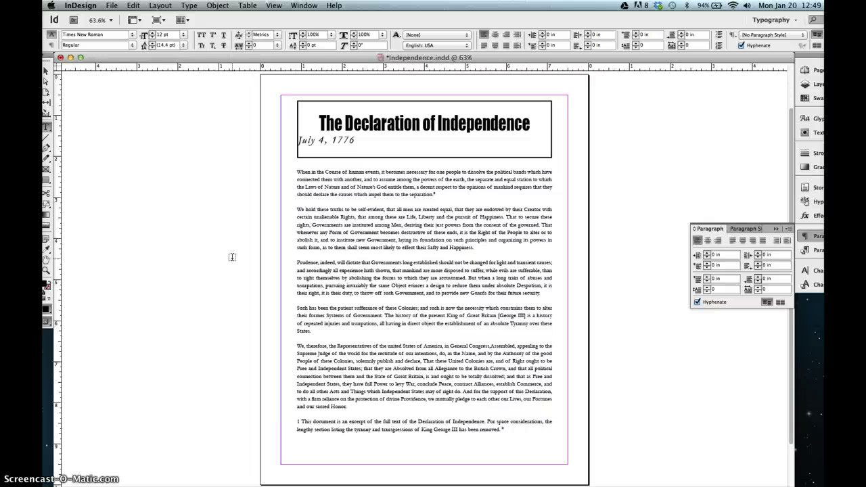
- Select the footnote's leading marker and make it Superscript from the Character panel menu
{"action": "left_click", "coordinate": [506, 428]}
{"action": "left_click", "coordinate": [297, 421]}
{"action": "key", "text": "shift+Right"}
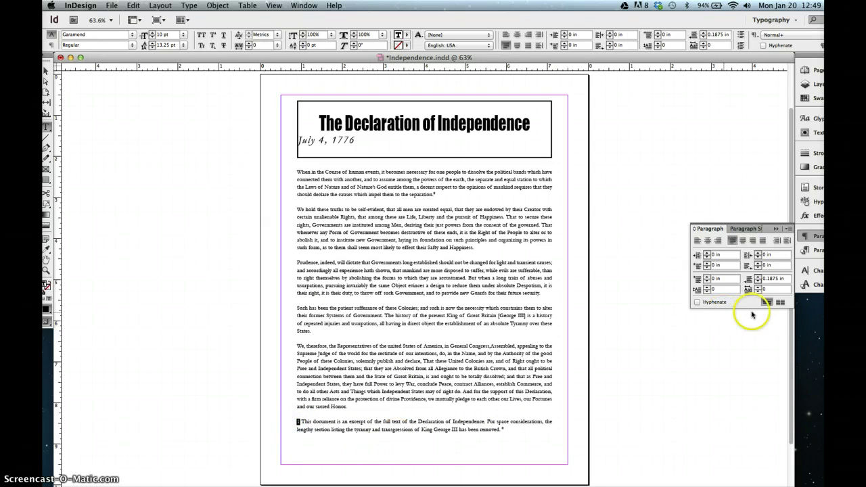
{"action": "left_click", "coordinate": [775, 229]}
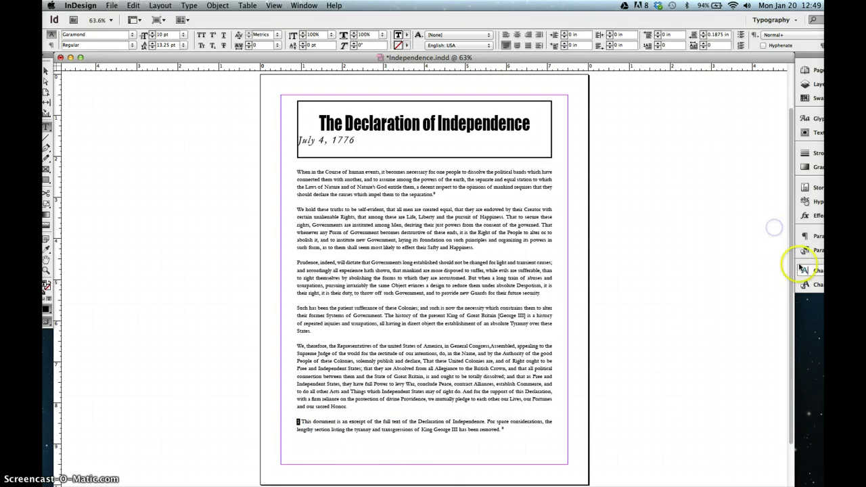
{"action": "left_click", "coordinate": [802, 269]}
{"action": "left_click", "coordinate": [788, 263]}
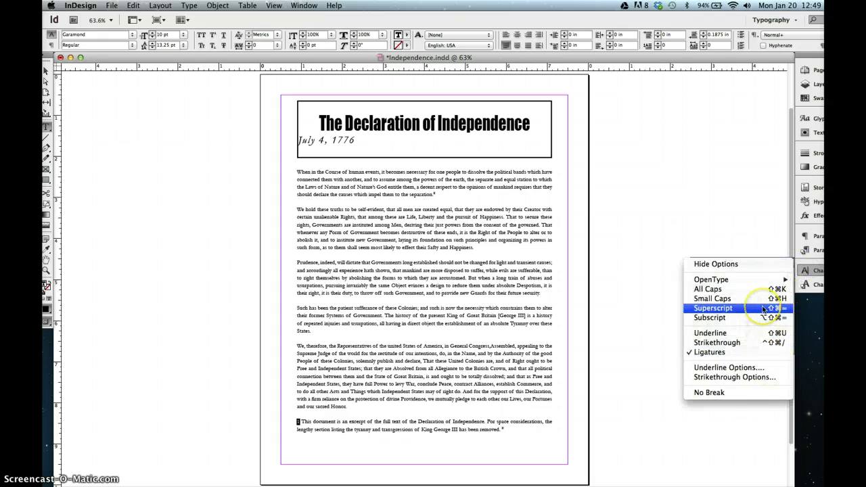
{"action": "left_click", "coordinate": [763, 308]}
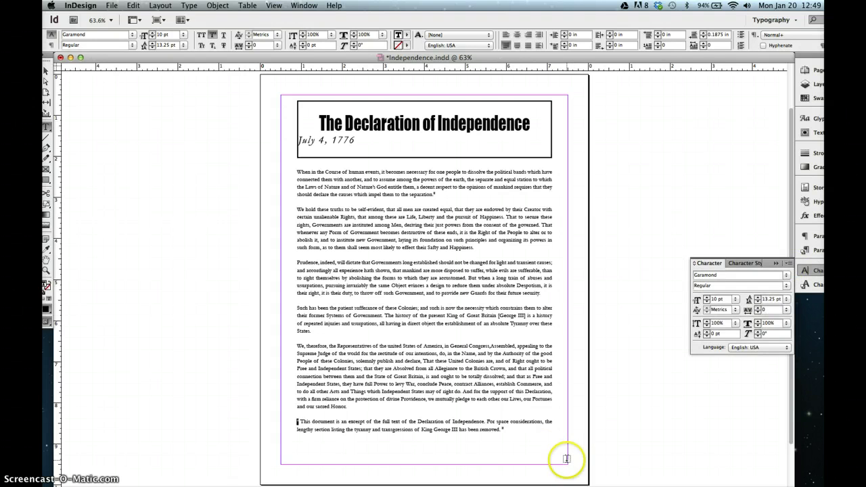
- Delete the stray asterisk after 'removed.' and re-split the footnote so its text isn't superscript
{"action": "left_click", "coordinate": [509, 429]}
{"action": "key", "text": "BackSpace"}
{"action": "left_click", "coordinate": [285, 460]}
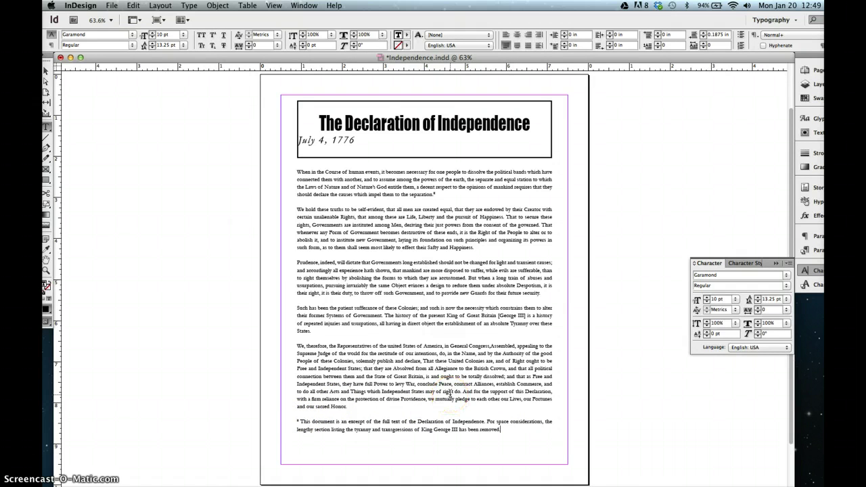
{"action": "left_click", "coordinate": [296, 419]}
{"action": "key", "text": "BackSpace"}
{"action": "key", "text": "Right"}
{"action": "key", "text": "Right"}
{"action": "key", "text": "BackSpace"}
{"action": "key", "text": "super+shift+equal"}
{"action": "key", "text": "Return"}
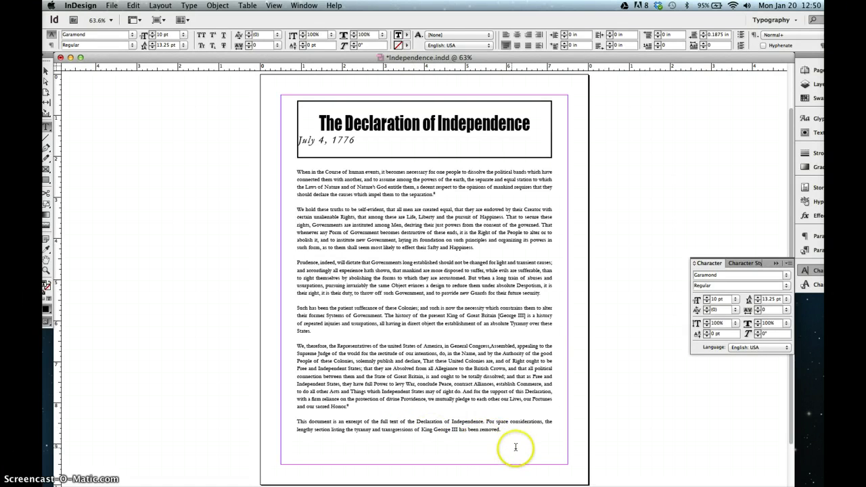
- Select the footnote paragraph, give it 0.5 in Space Before, then deselect all
{"action": "left_click_drag", "start_coordinate": [501, 429], "coordinate": [291, 421]}
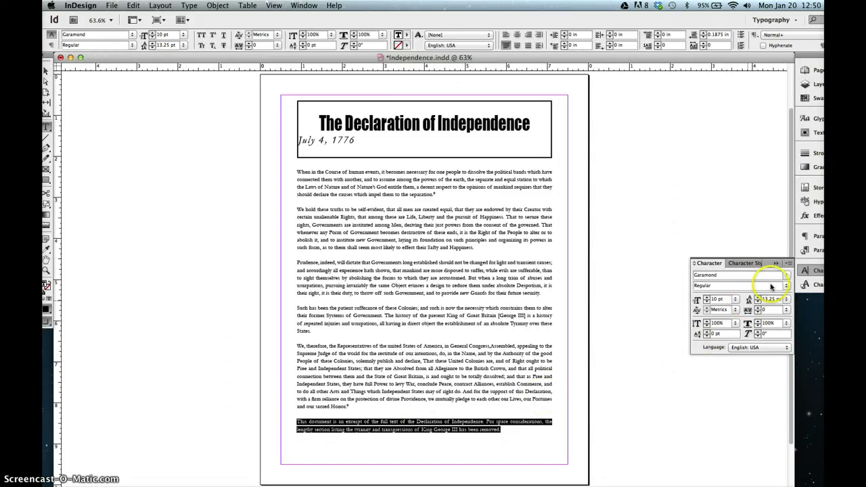
{"action": "left_click", "coordinate": [815, 269]}
{"action": "left_click", "coordinate": [815, 236]}
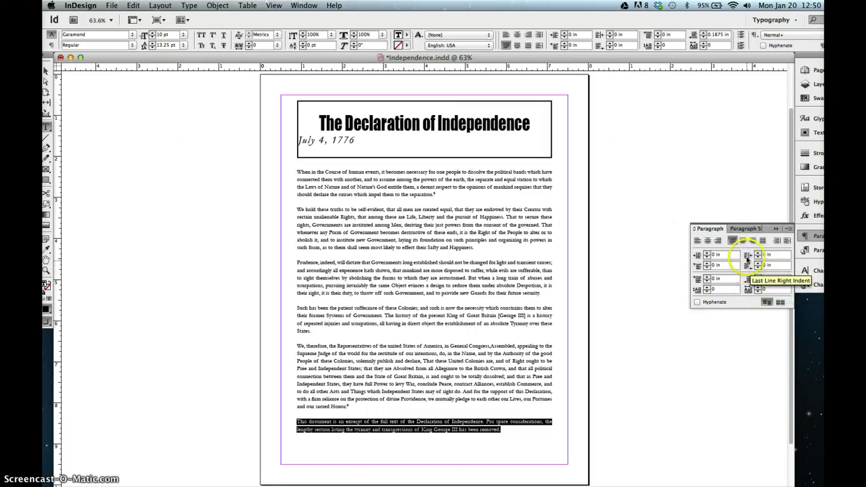
{"action": "left_click", "coordinate": [697, 279]}
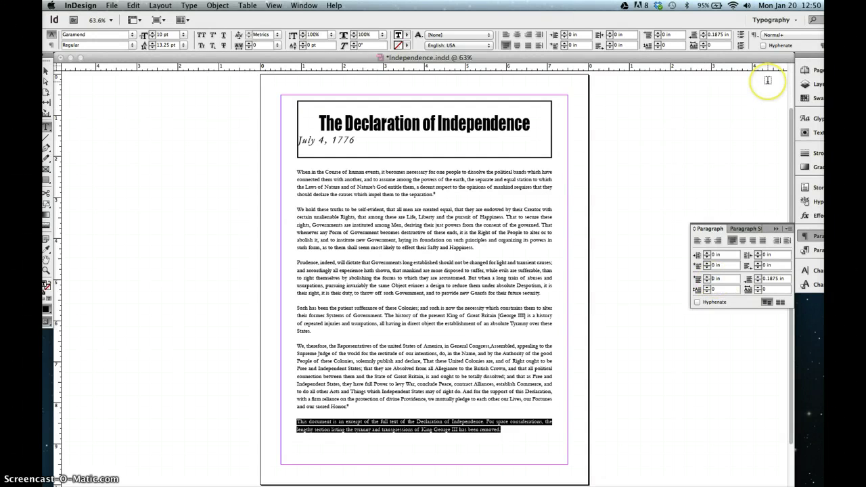
{"action": "type", "text": ".5"}
{"action": "key", "text": "Delete"}
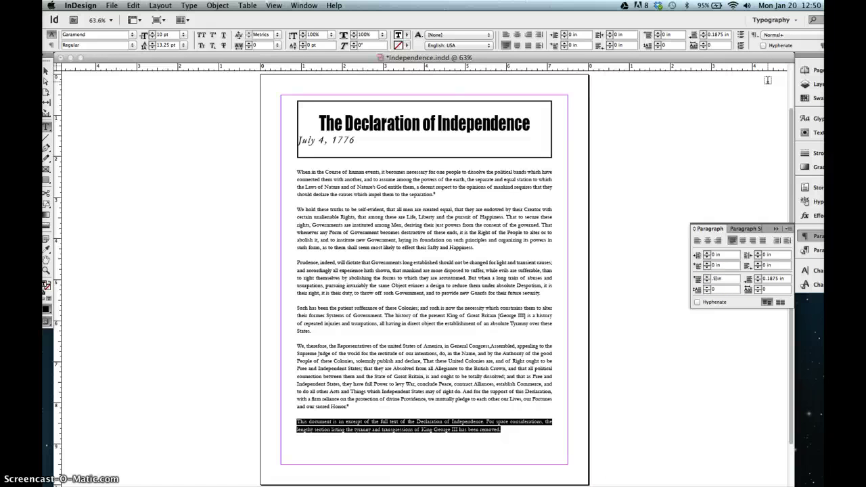
{"action": "key", "text": "Return"}
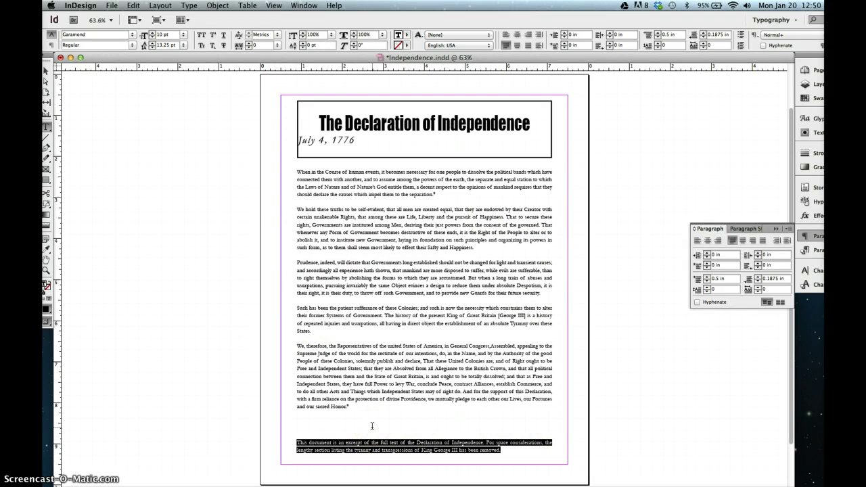
{"action": "left_click", "coordinate": [133, 5]}
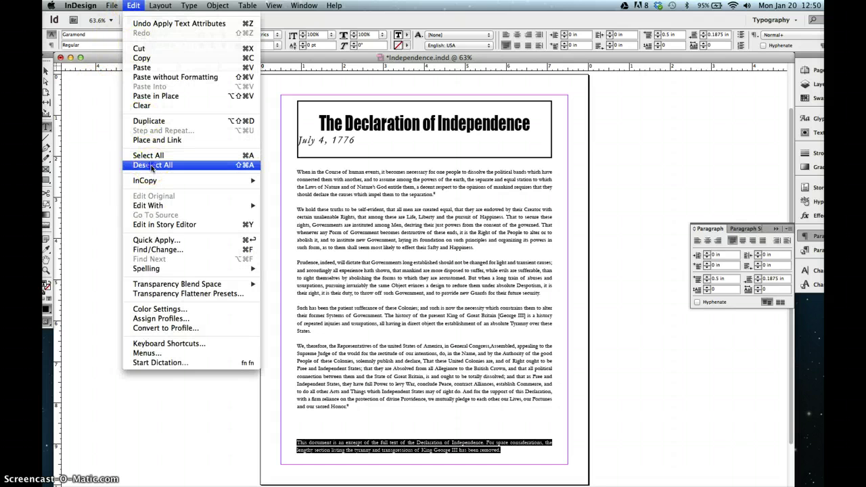
{"action": "left_click", "coordinate": [152, 167]}
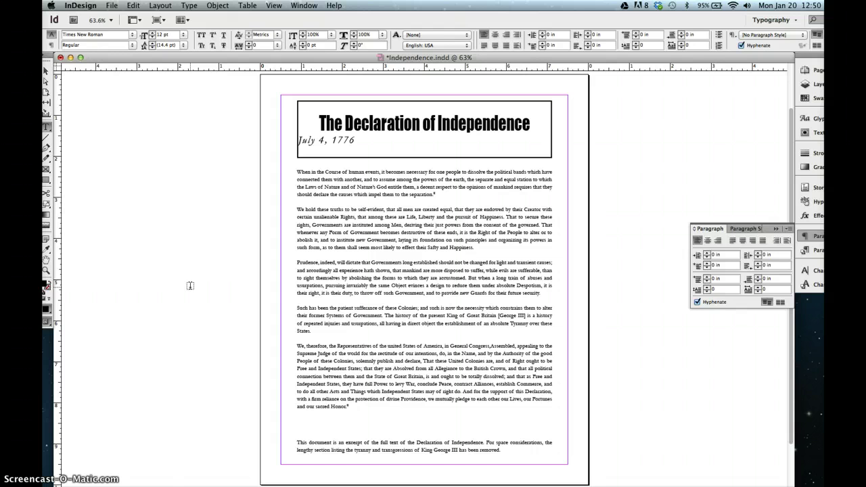
- Turn on Show Hidden Characters from the Type menu
{"action": "key", "text": "super+apostrophe"}
{"action": "left_click", "coordinate": [195, 7]}
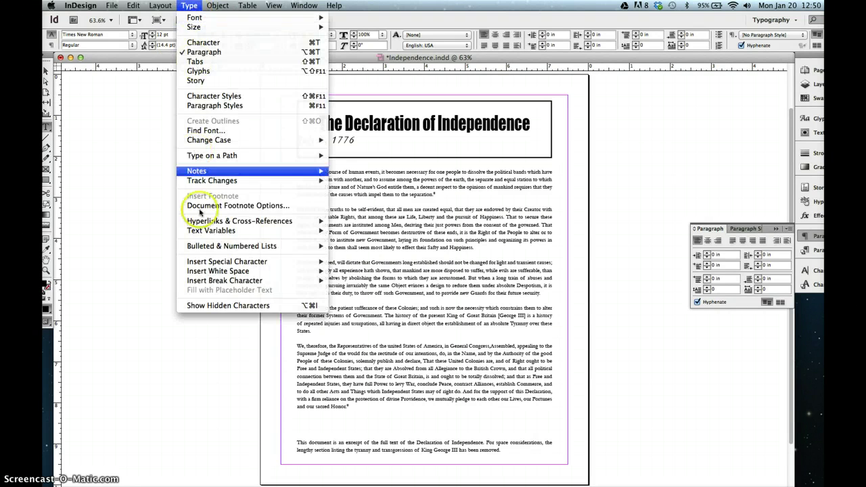
{"action": "left_click", "coordinate": [211, 305]}
- Select all the body paragraphs and set their First Line Left Indent to 0.25 in
{"action": "left_click", "coordinate": [336, 279]}
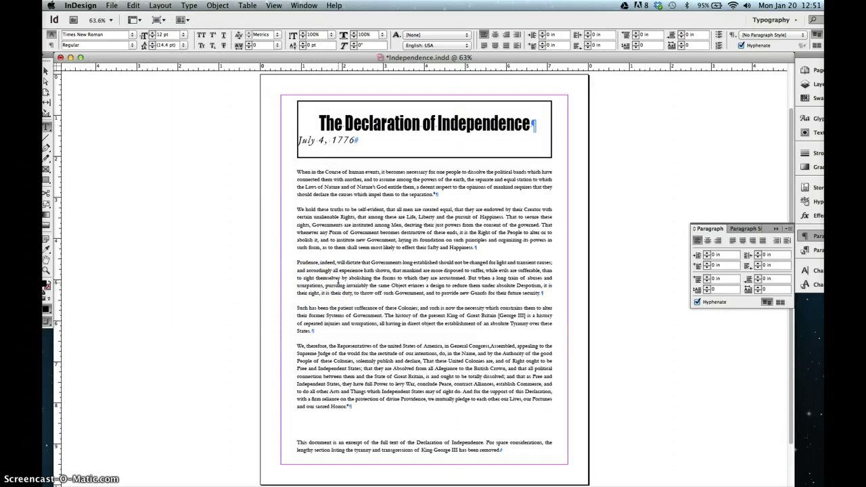
{"action": "left_click", "coordinate": [359, 289]}
{"action": "left_click_drag", "start_coordinate": [349, 406], "coordinate": [272, 171]}
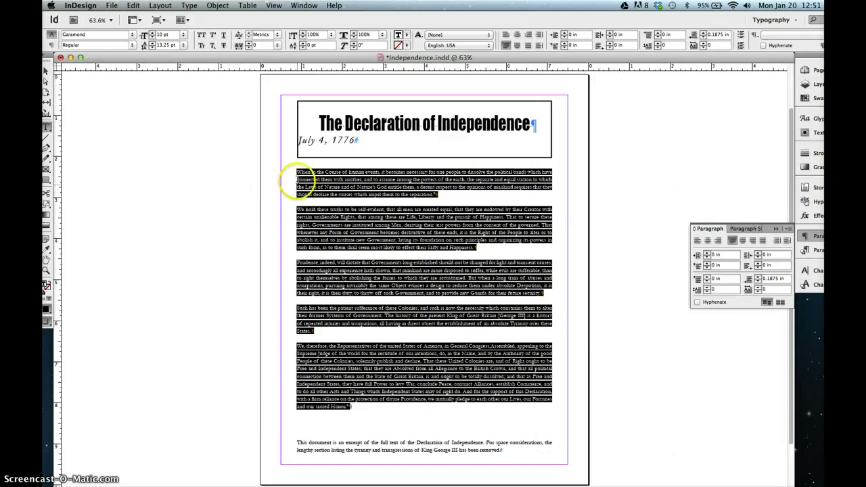
{"action": "left_click", "coordinate": [698, 268]}
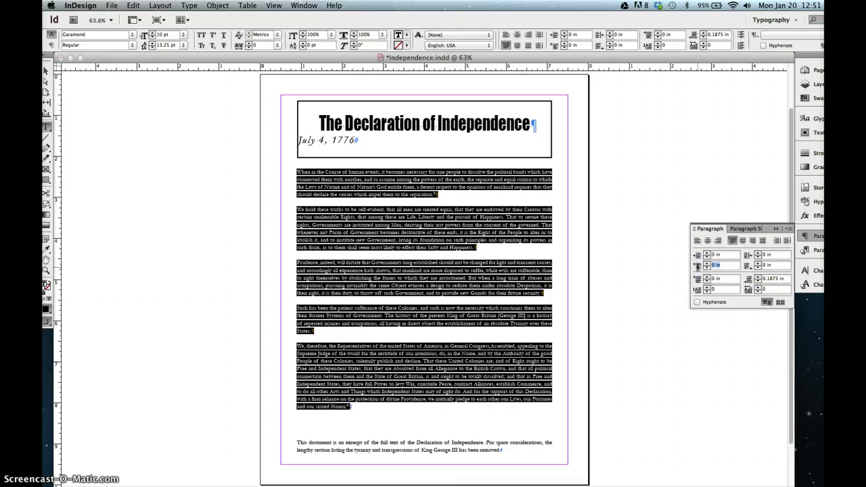
{"action": "left_click", "coordinate": [715, 265]}
{"action": "double_click", "coordinate": [714, 265]}
{"action": "type", "text": "25"}
{"action": "key", "text": "Return"}
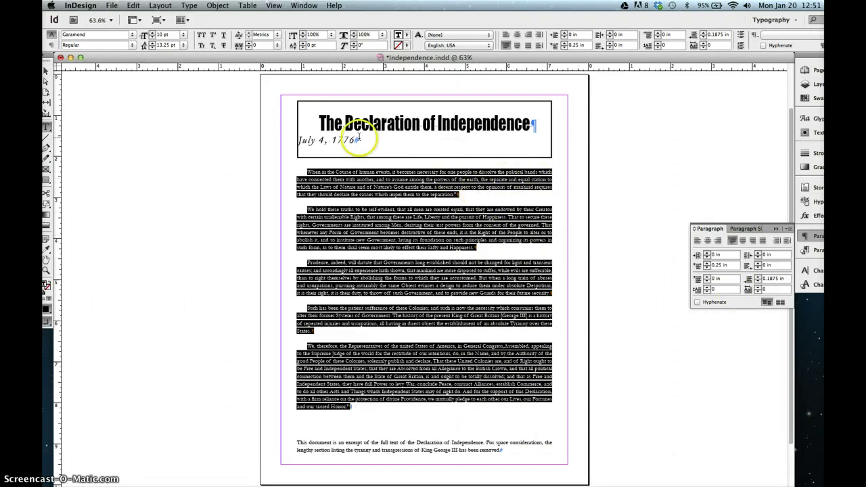
- Align the 'July 4, 1776' date line right and give it a 0.6 in right indent
{"action": "triple_click", "coordinate": [342, 140]}
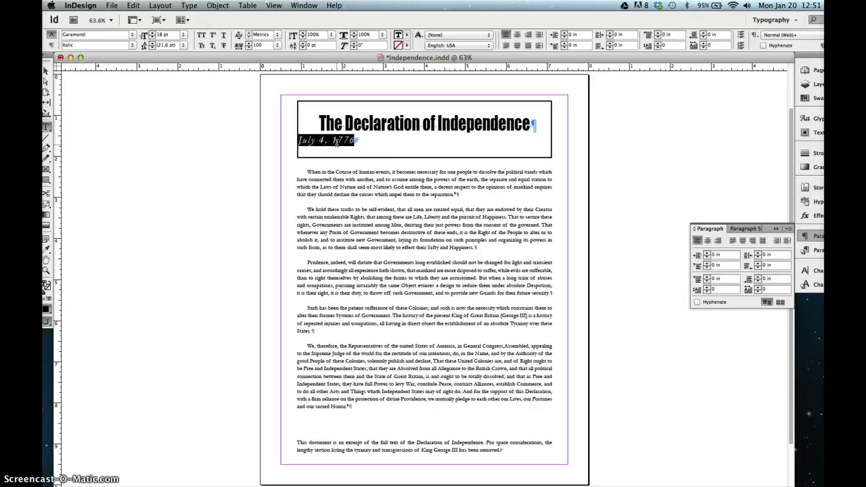
{"action": "left_click", "coordinate": [718, 240]}
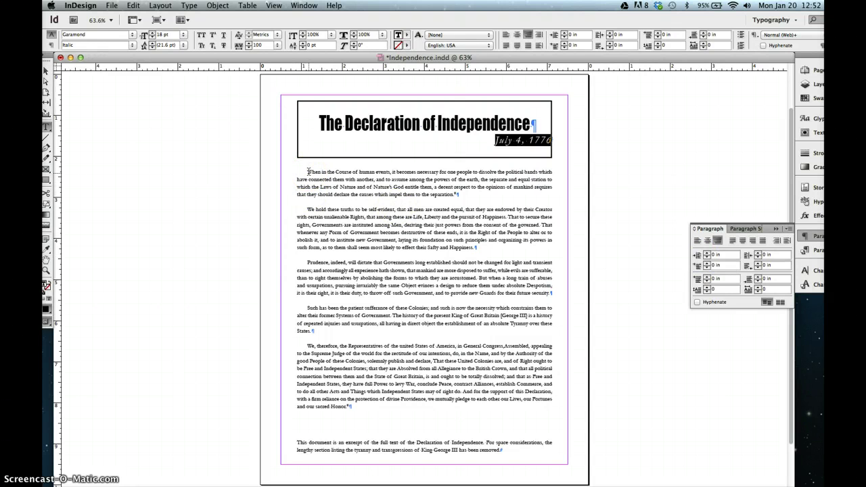
{"action": "left_click", "coordinate": [713, 254]}
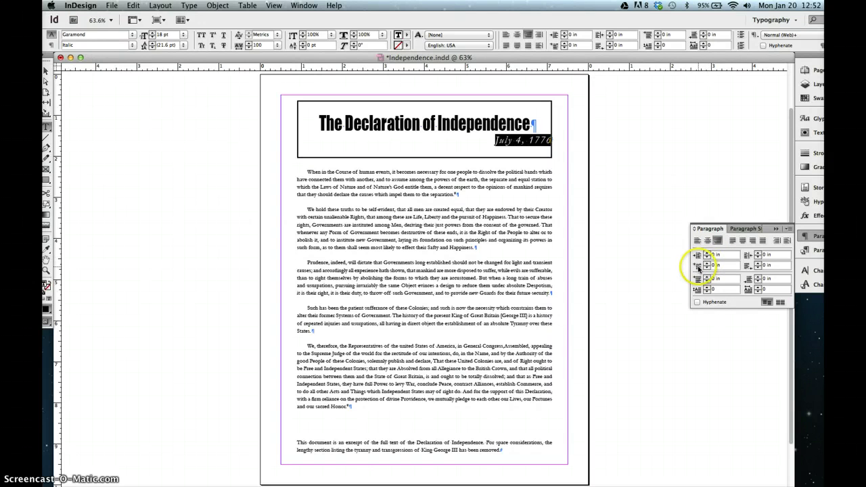
{"action": "left_click", "coordinate": [698, 256]}
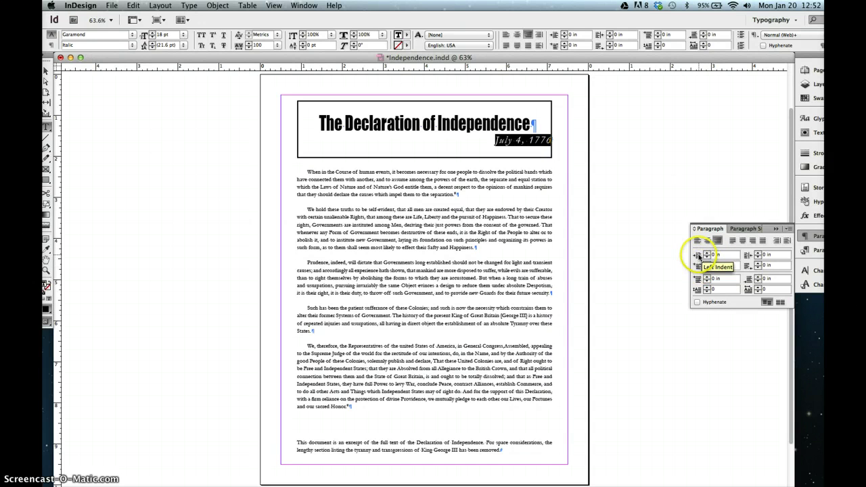
{"action": "left_click", "coordinate": [747, 256]}
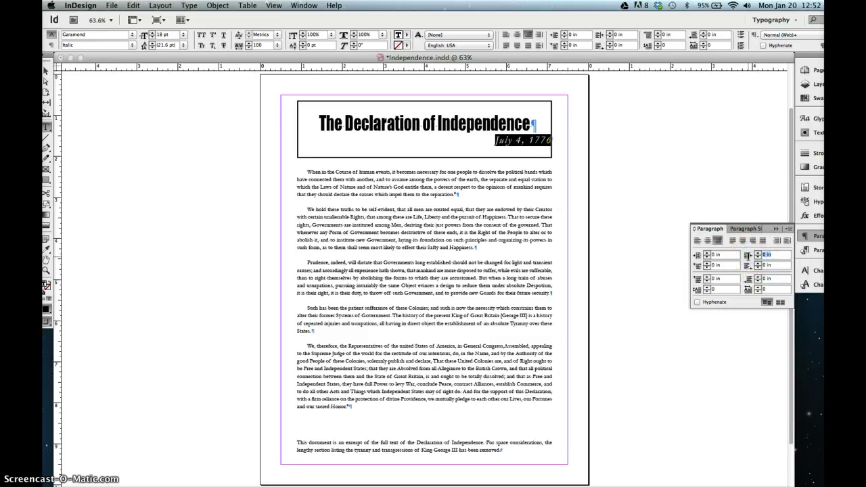
{"action": "key", "text": "Right"}
{"action": "type", "text": ".6"}
{"action": "key", "text": "Return"}
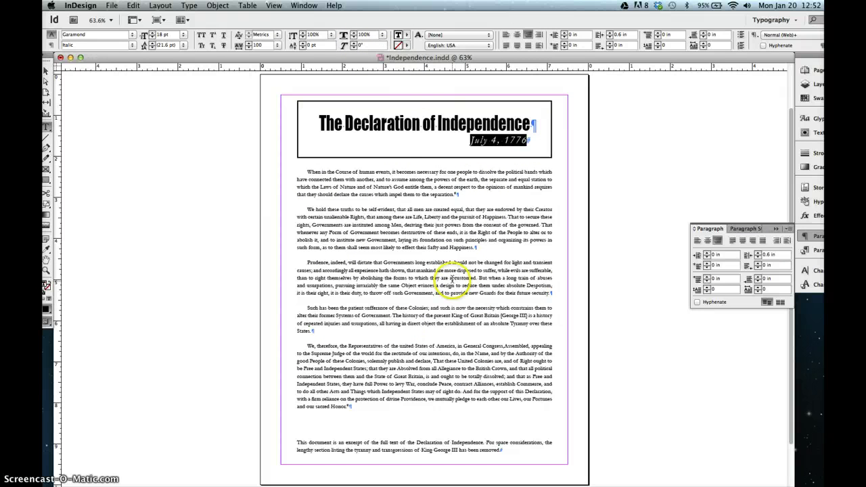
- Set the first body paragraph's first-line left indent to 0
{"action": "left_click", "coordinate": [390, 175]}
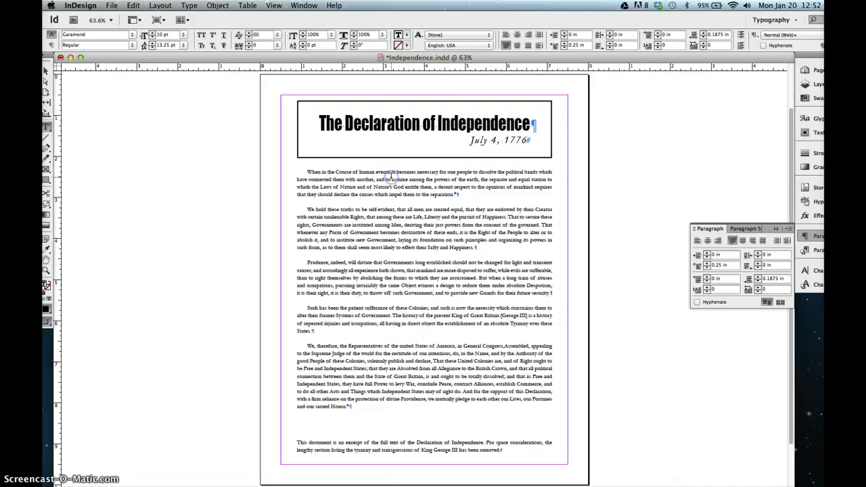
{"action": "left_click", "coordinate": [698, 267]}
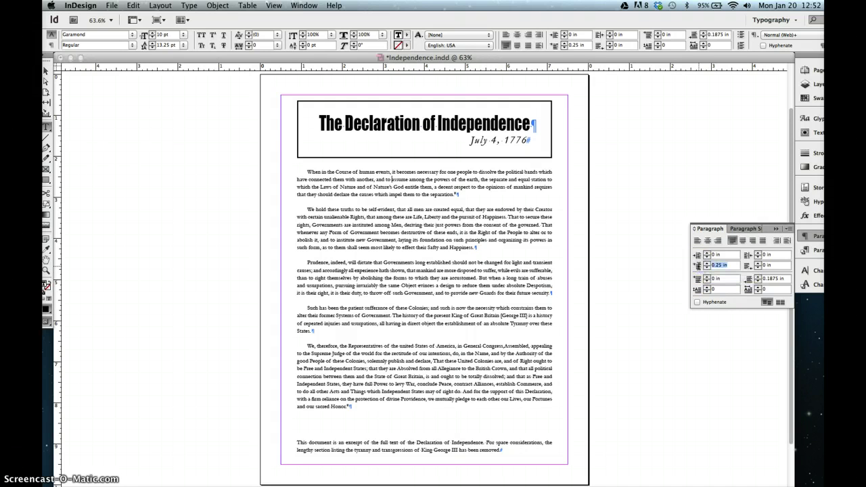
{"action": "type", "text": "0"}
{"action": "key", "text": "Return"}
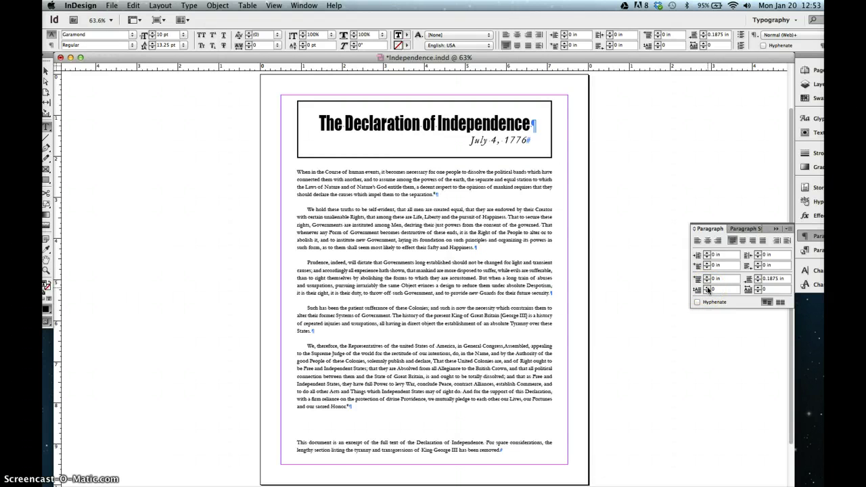
- Raise the paragraph's drop cap to 3 lines so the opening 'W' spans three lines
{"action": "left_click", "coordinate": [707, 288]}
{"action": "left_click", "coordinate": [707, 288]}
{"action": "left_click", "coordinate": [707, 288]}
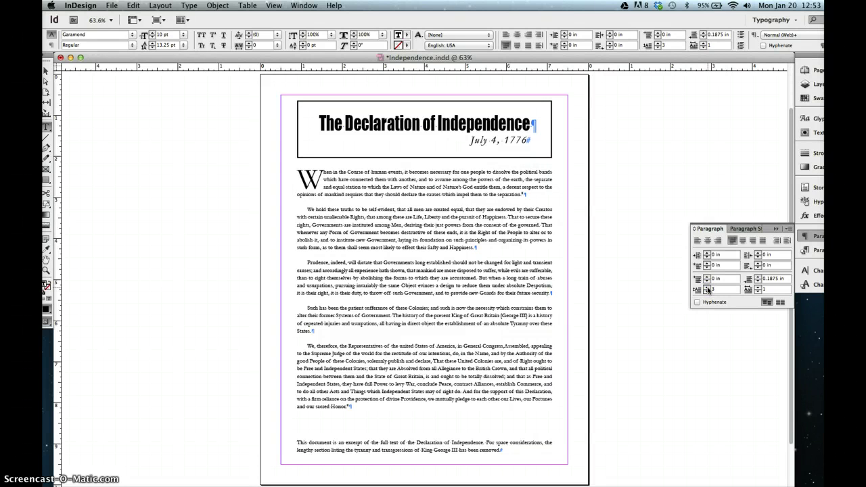